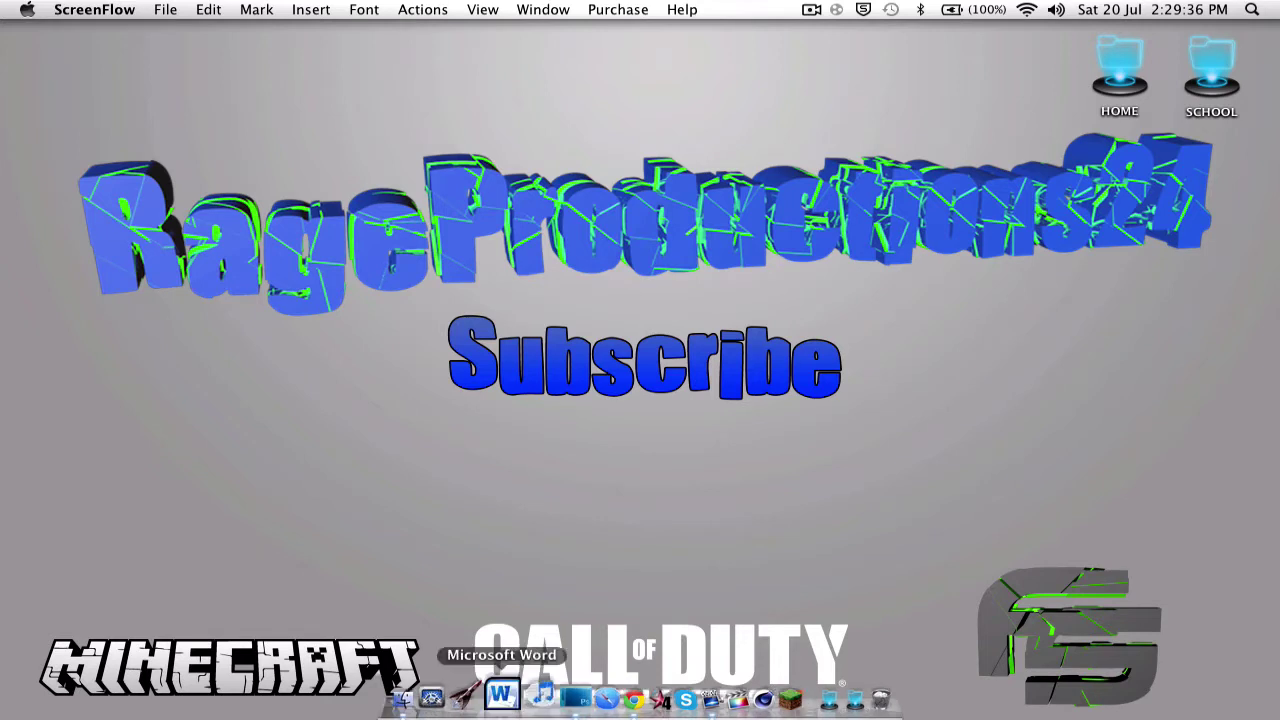
Step: Expand the Archive Finder window full-screen with a larger preview, return to sparks smoke flares, then switch programs
left_click(436, 710)
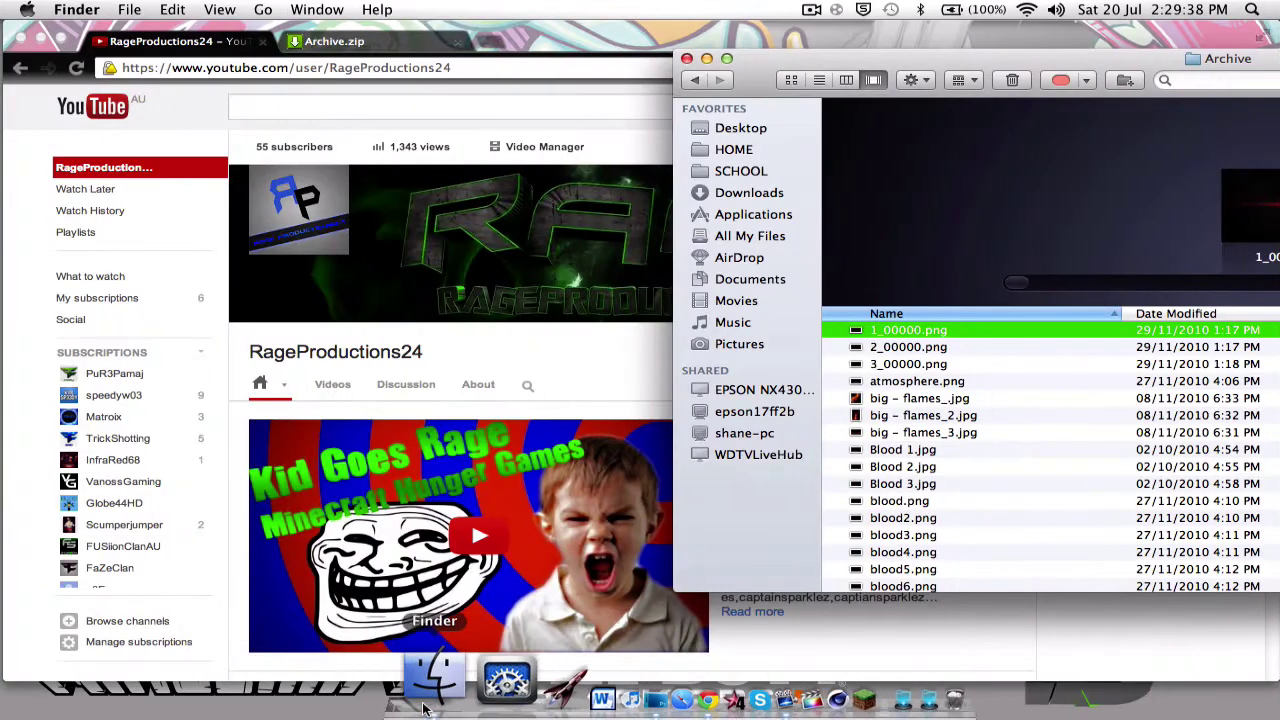
left_click_drag(912, 60, 300, 40)
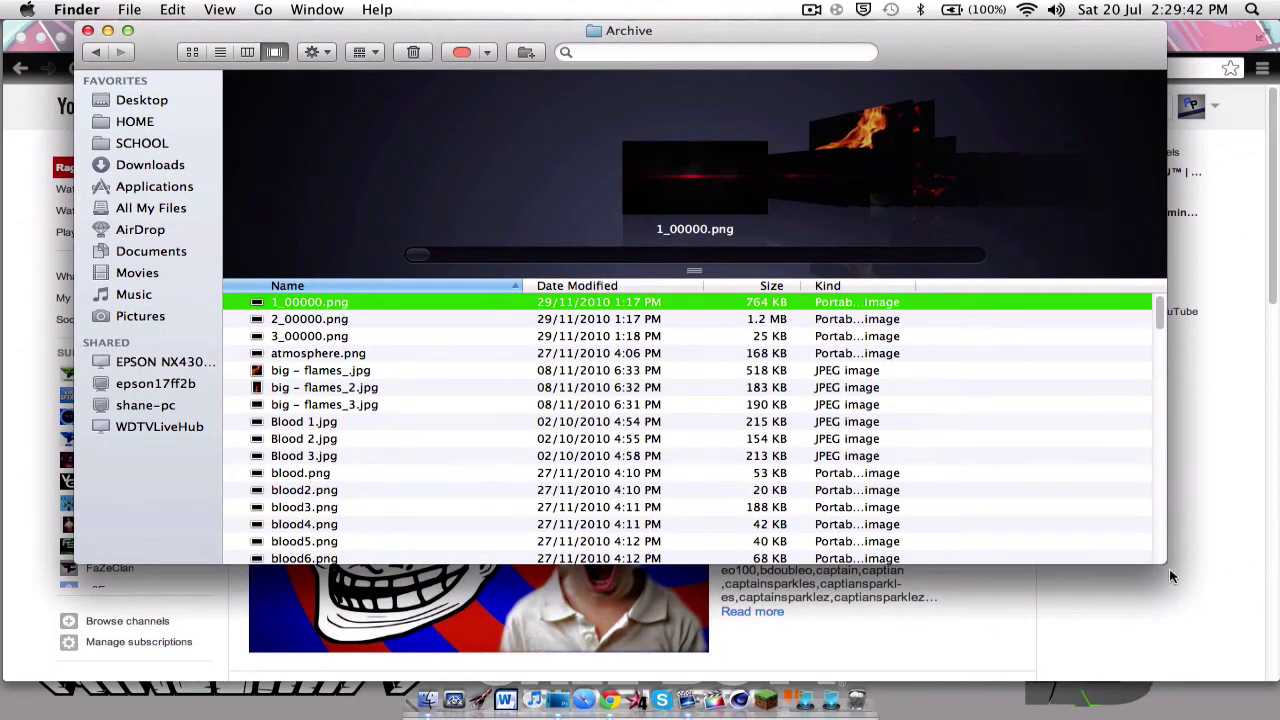
left_click_drag(1163, 563, 1275, 684)
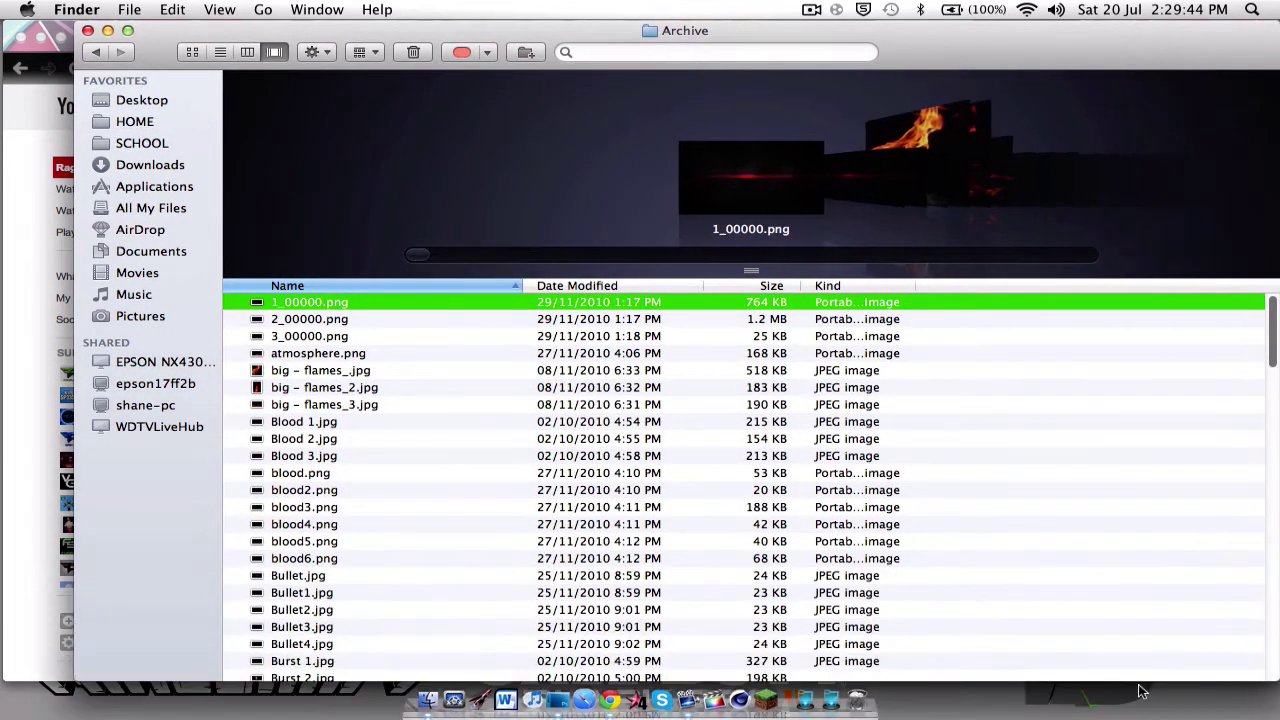
left_click_drag(60, 680, 0, 682)
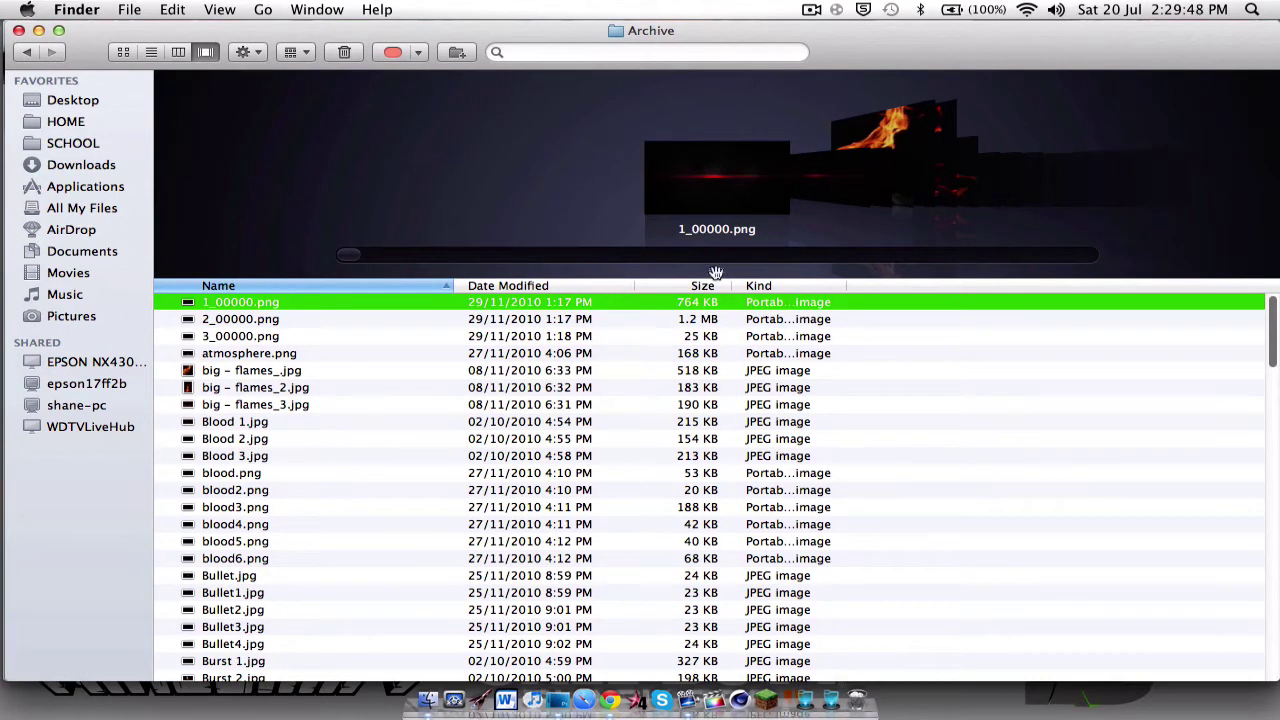
left_click_drag(716, 272, 778, 476)
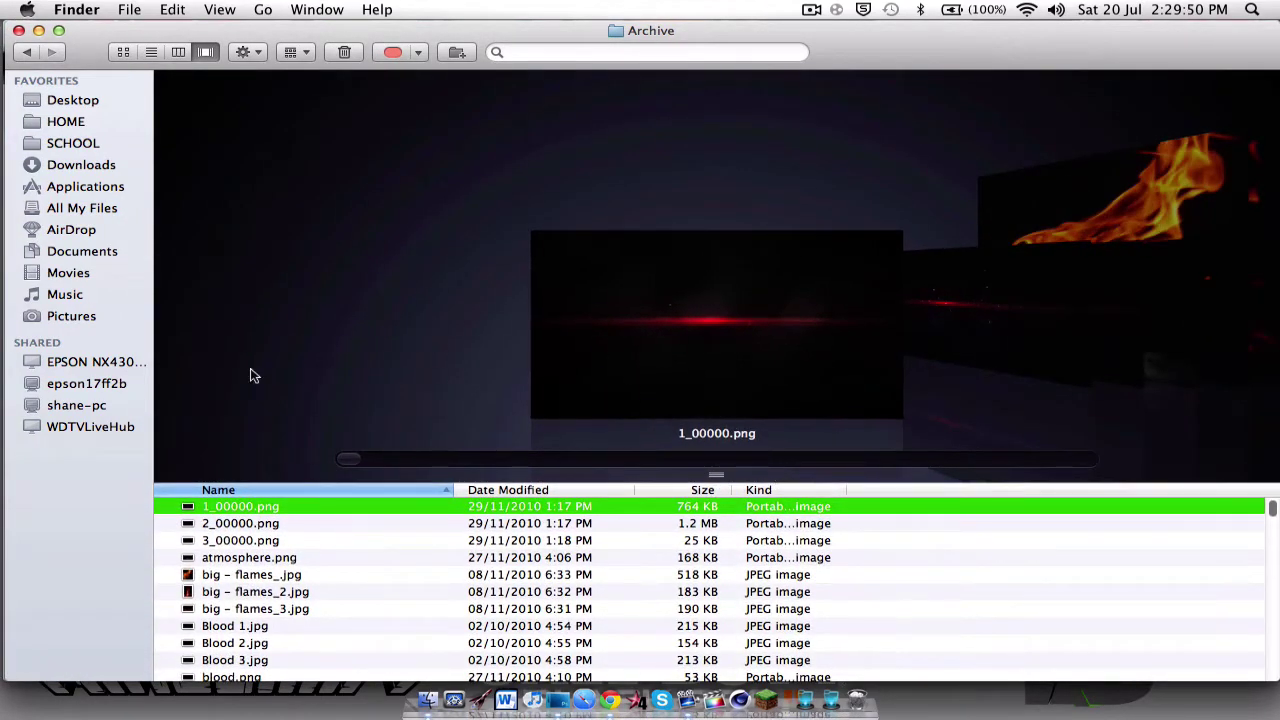
left_click(25, 53)
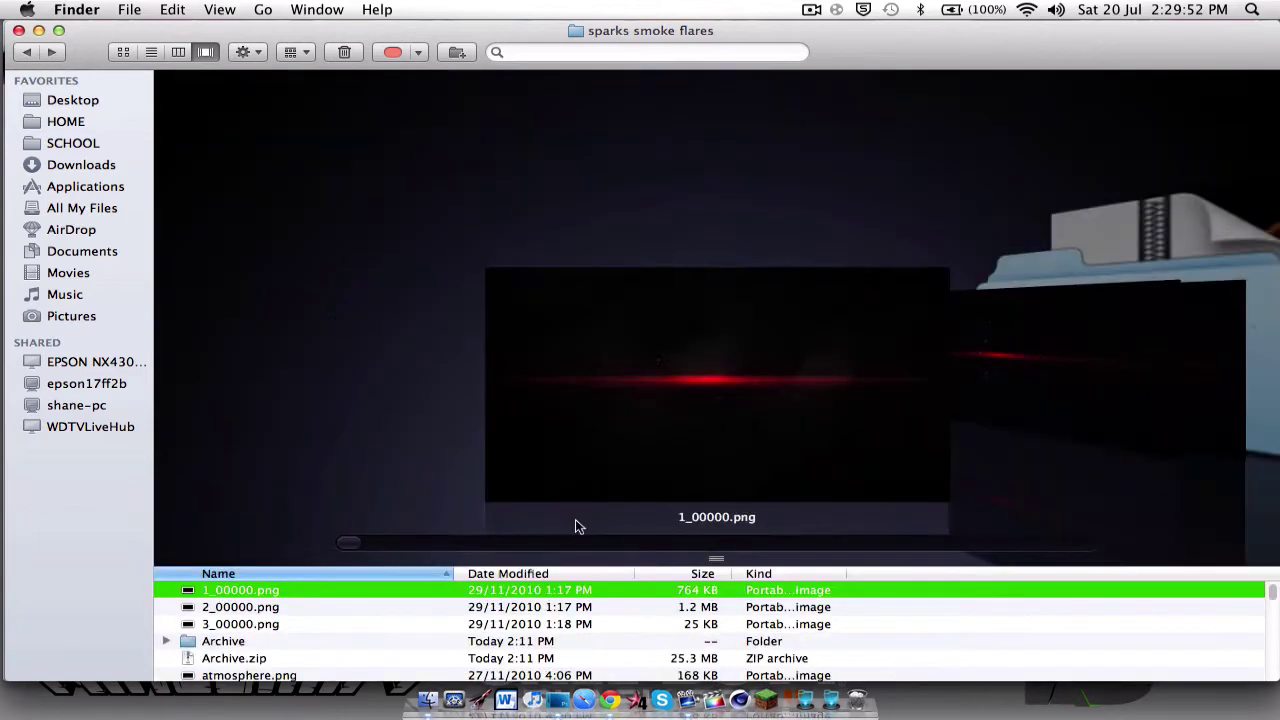
key("ctrl+Up")
Step: Show the Archive.zip MediaFire download page in Chrome, then return Finder to the sparks smoke flares folder
left_click(363, 440)
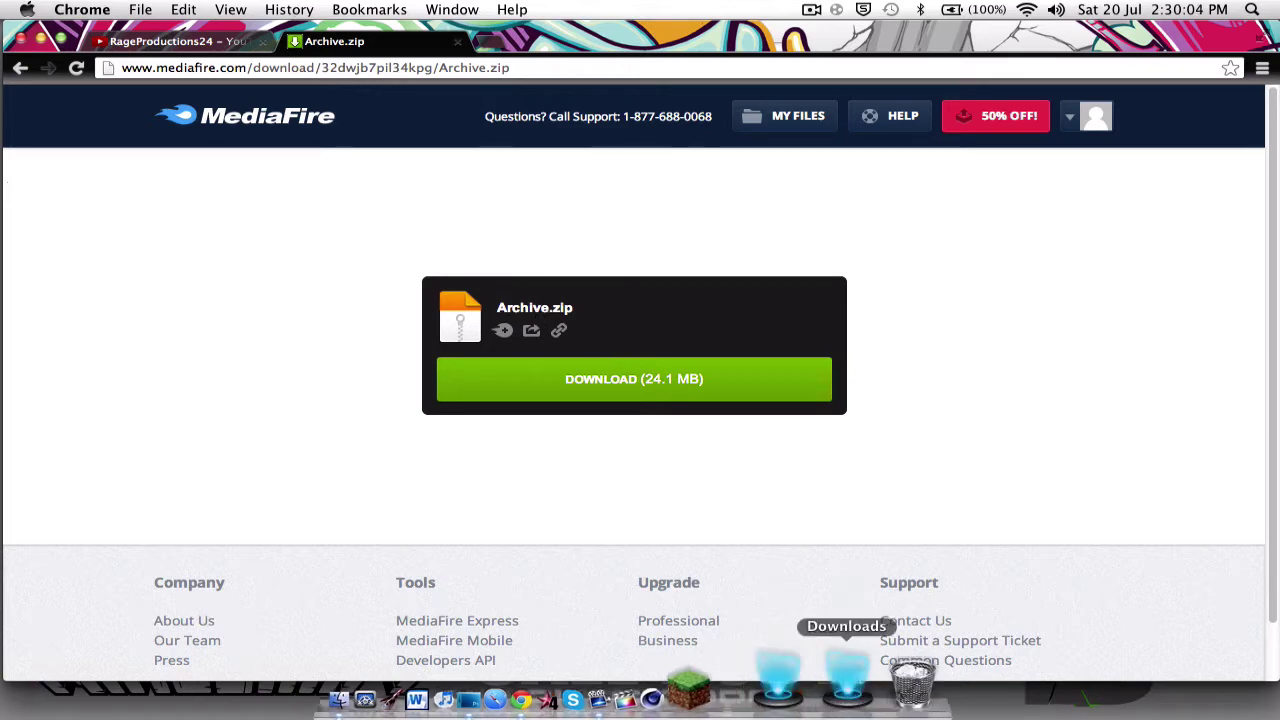
left_click(434, 694)
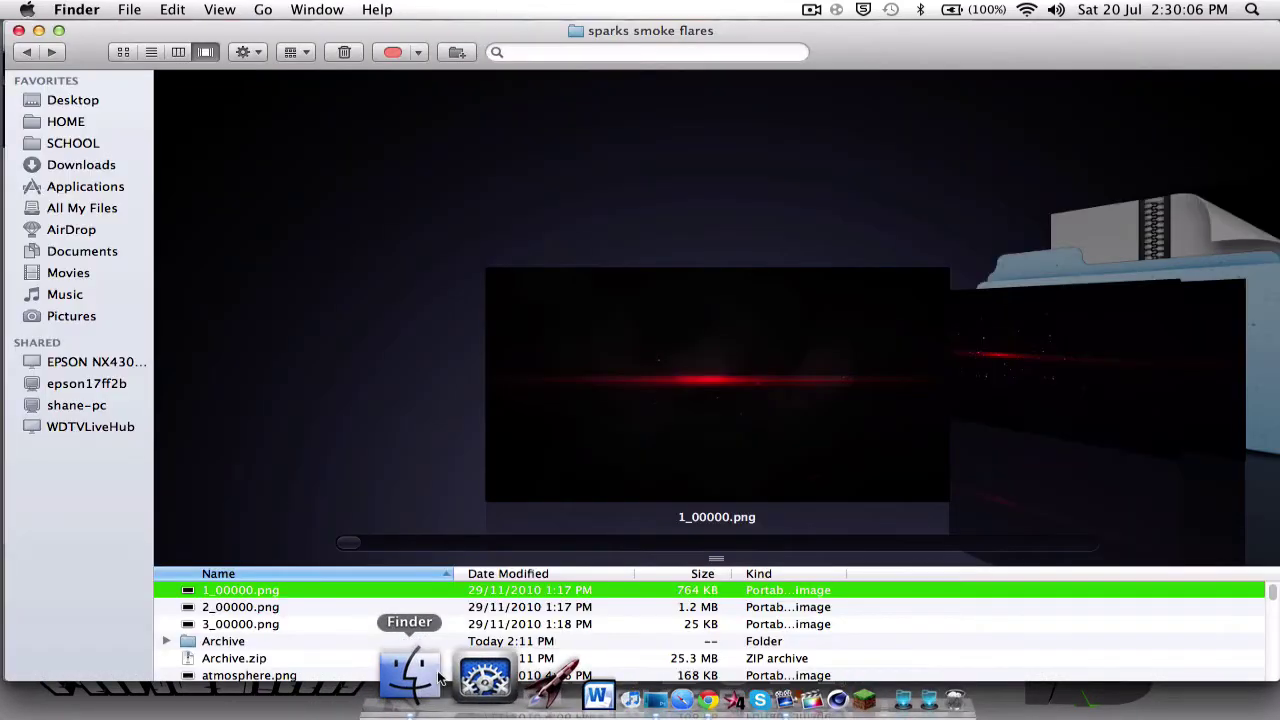
key("ctrl+Up")
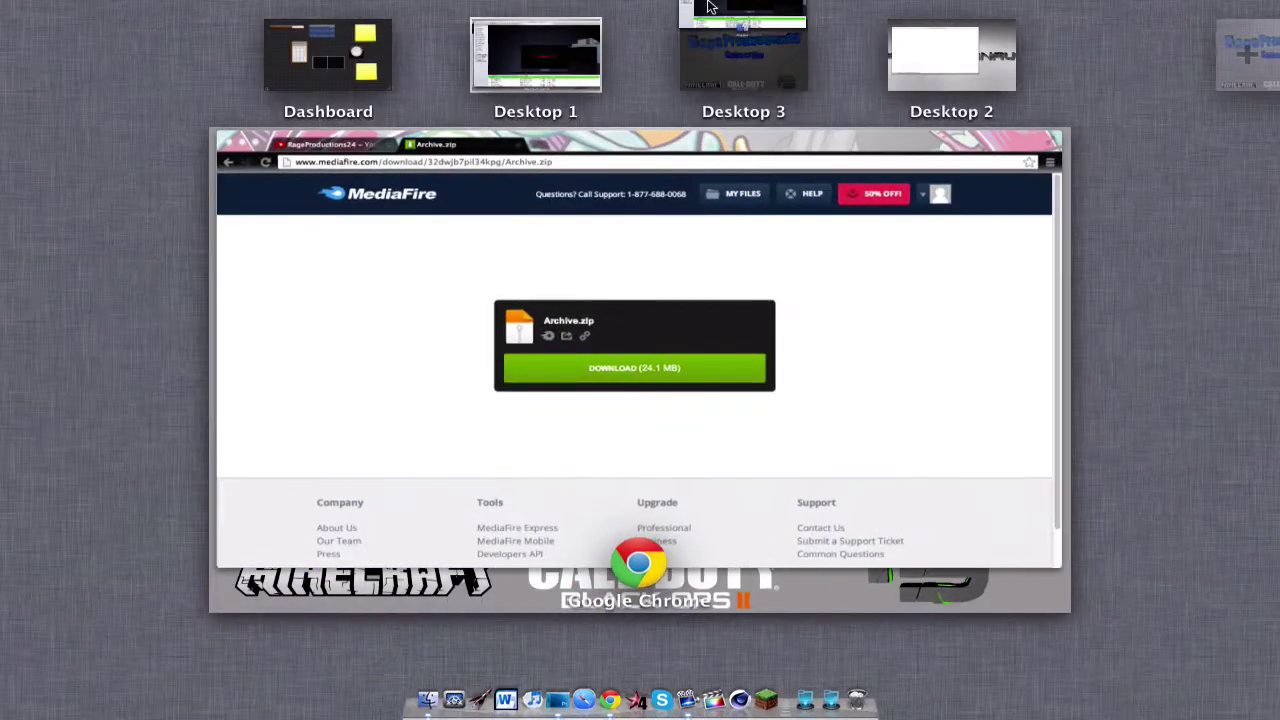
left_click(790, 347)
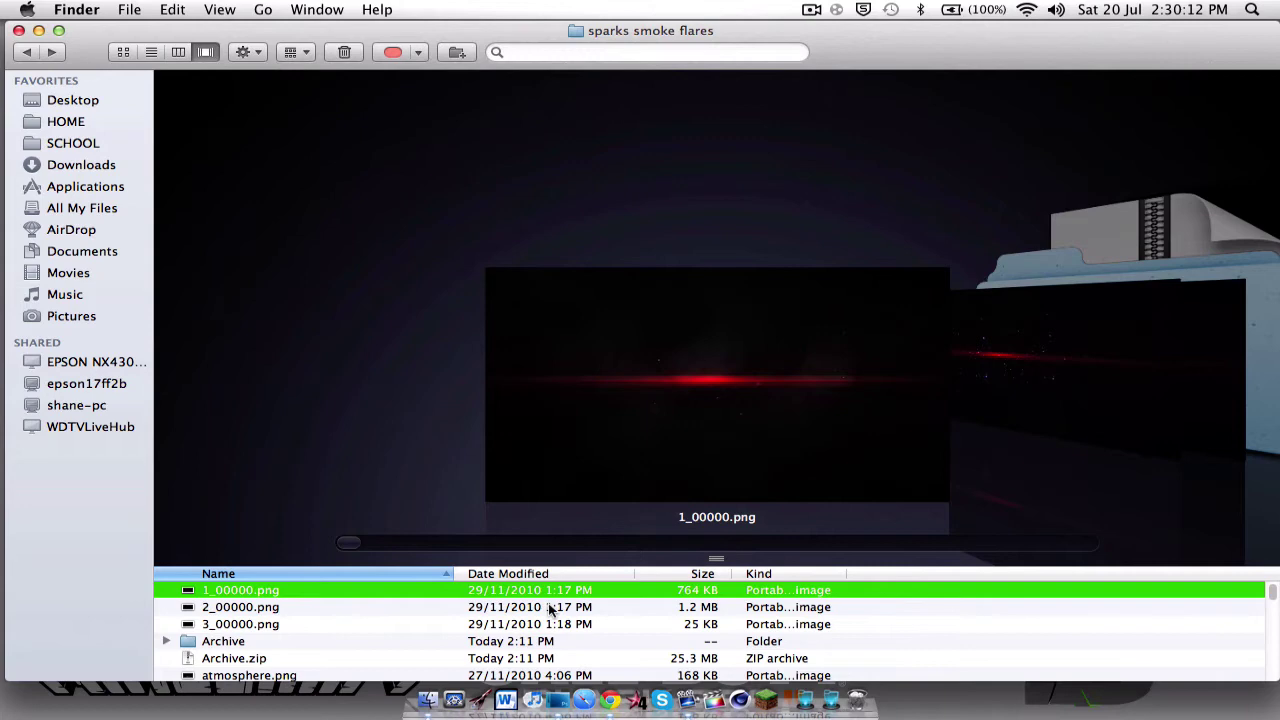
Step: Open the Archive folder and scroll its Cover Flow previews through to Windshield_Hole_06.jpg
scroll(547, 598, "down", 1)
double_click(212, 640)
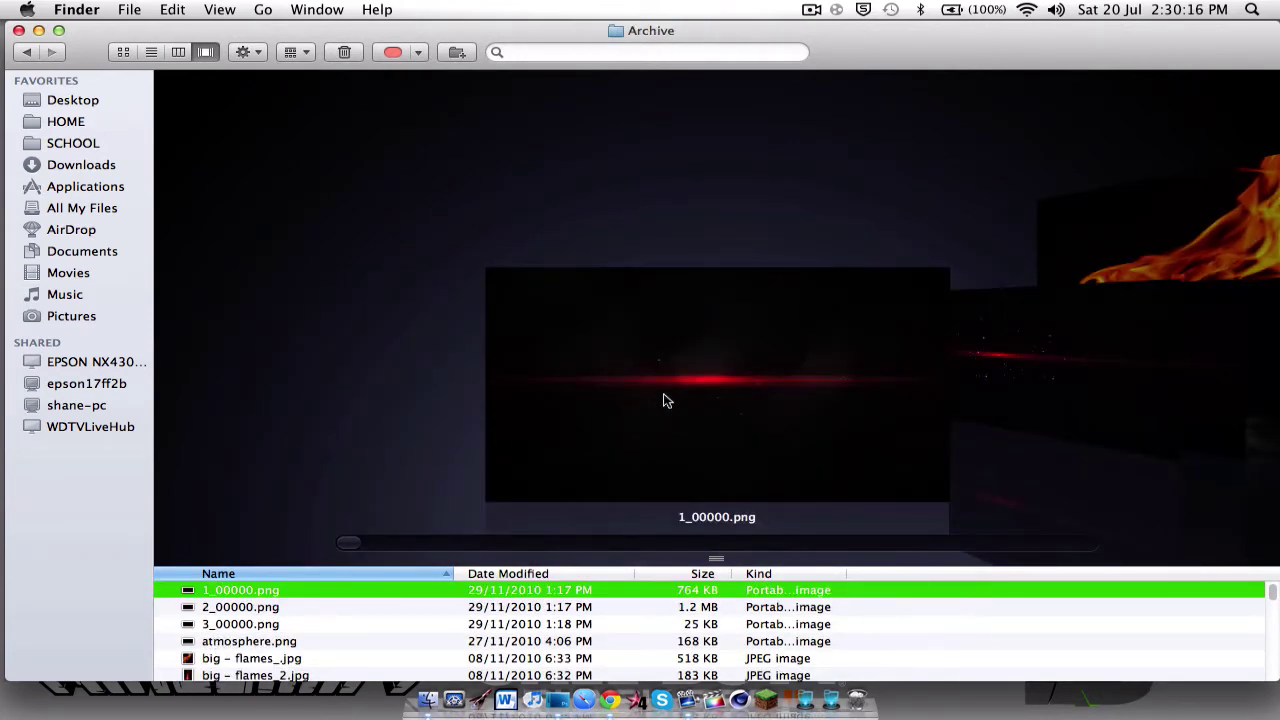
scroll(663, 400, "down", 4)
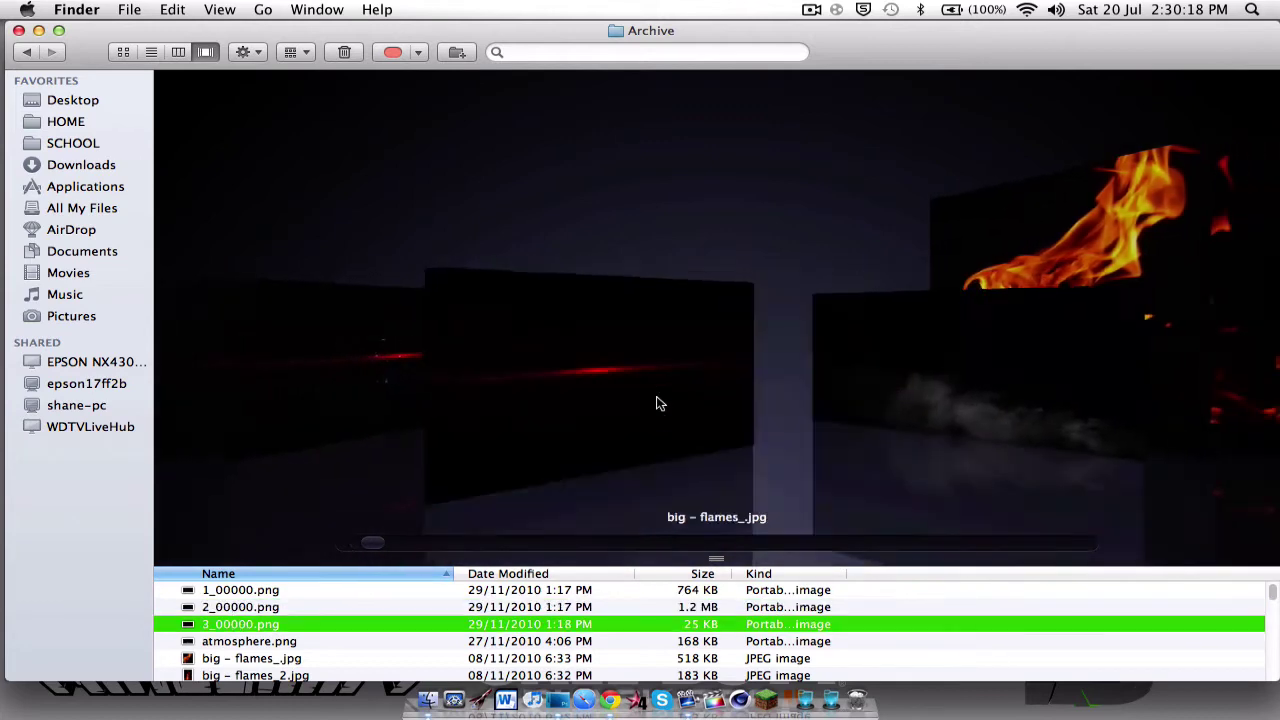
scroll(658, 403, "down", 8)
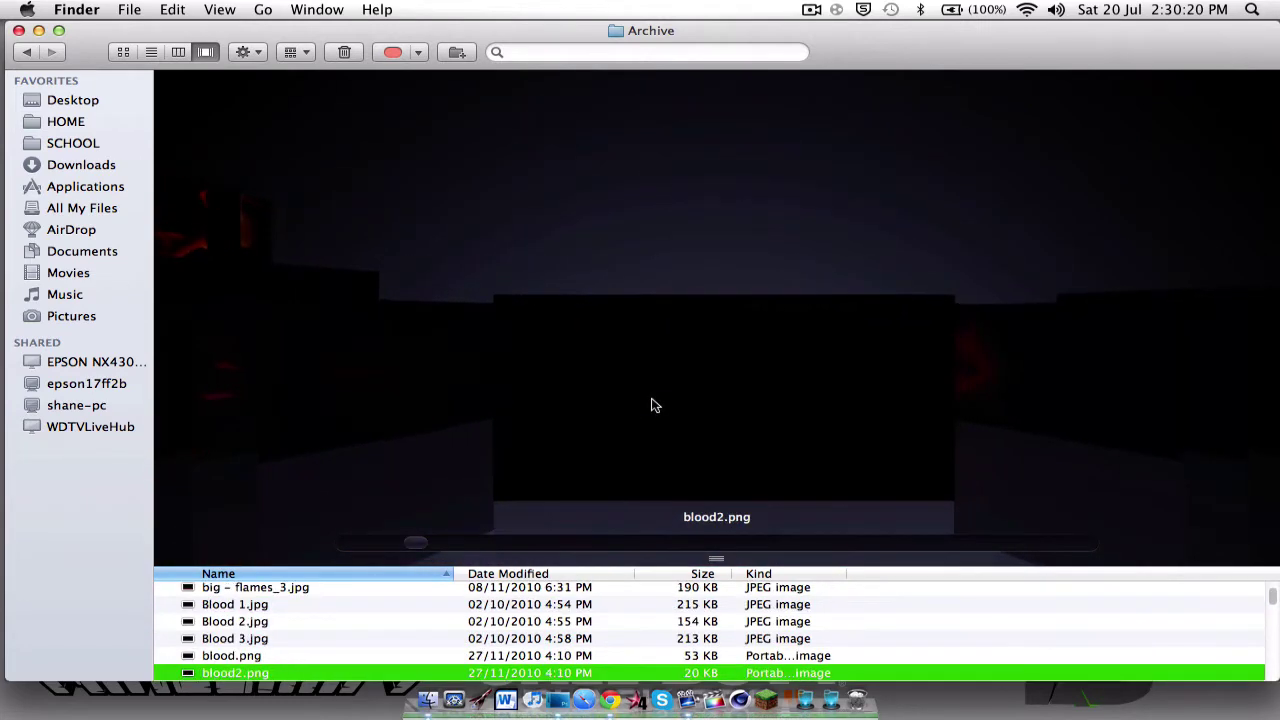
scroll(651, 404, "up", 3)
scroll(651, 404, "down", 5)
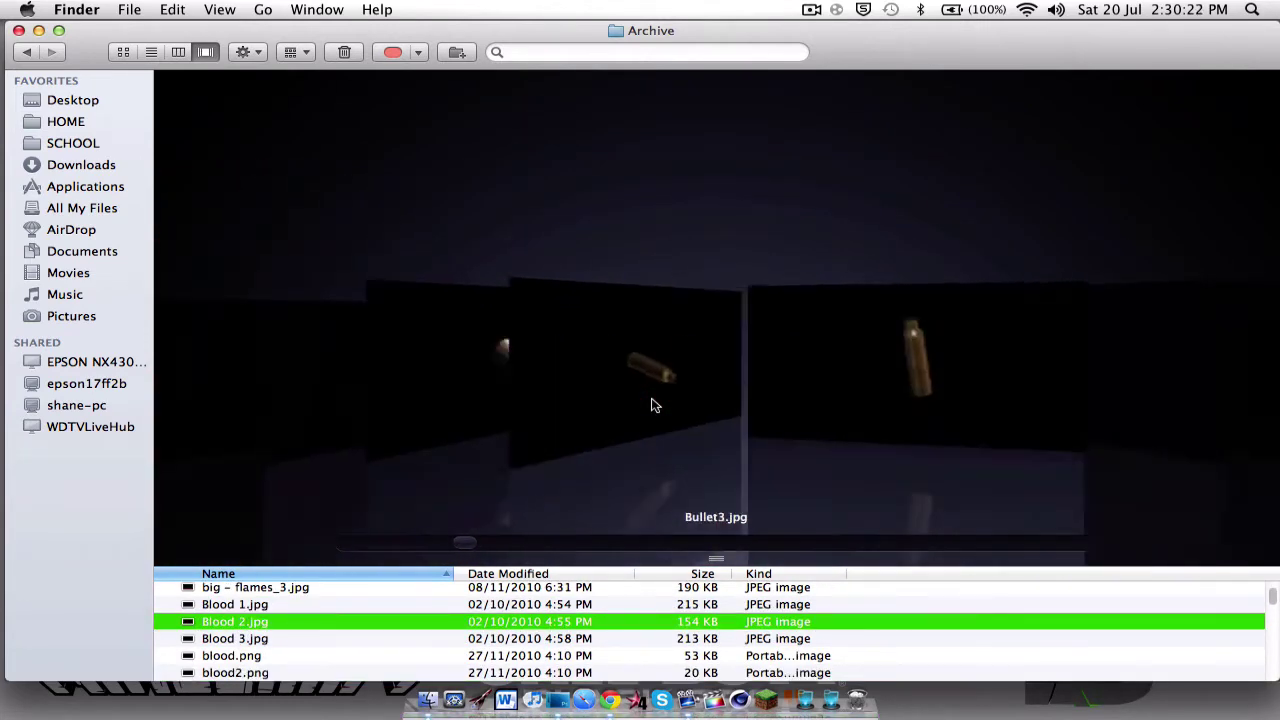
scroll(651, 399, "down", 2)
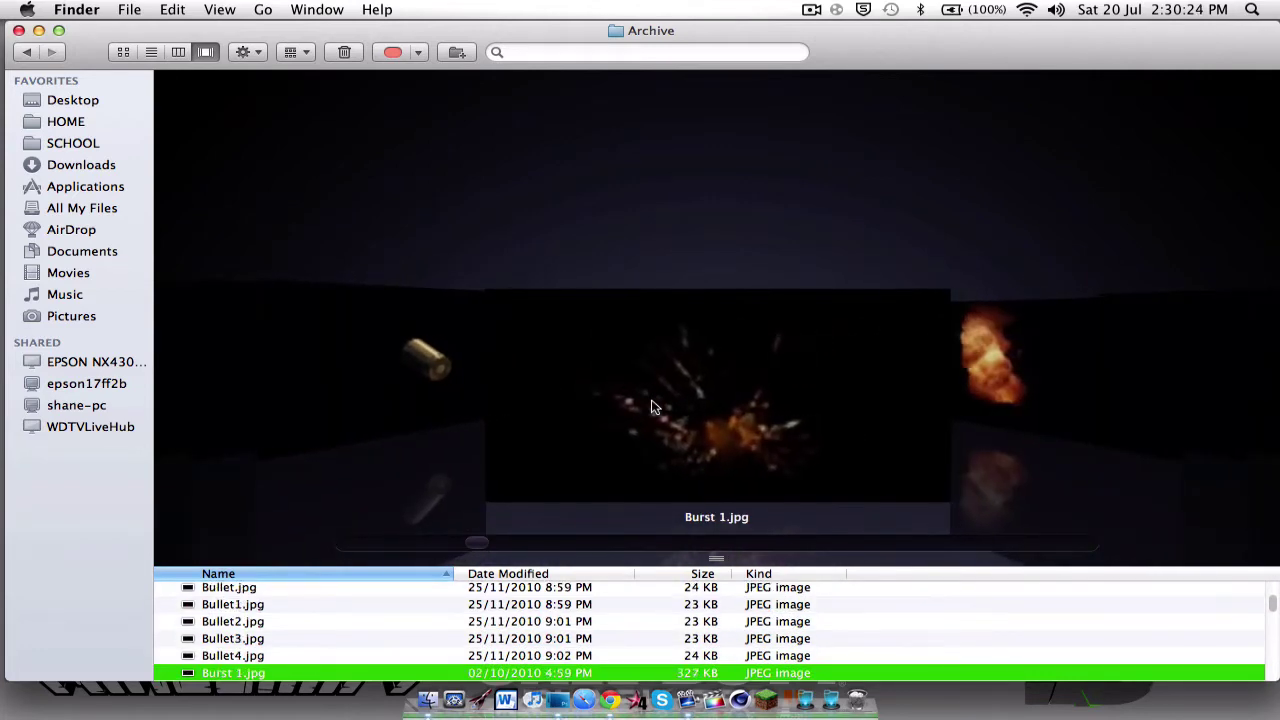
scroll(651, 407, "down", 4)
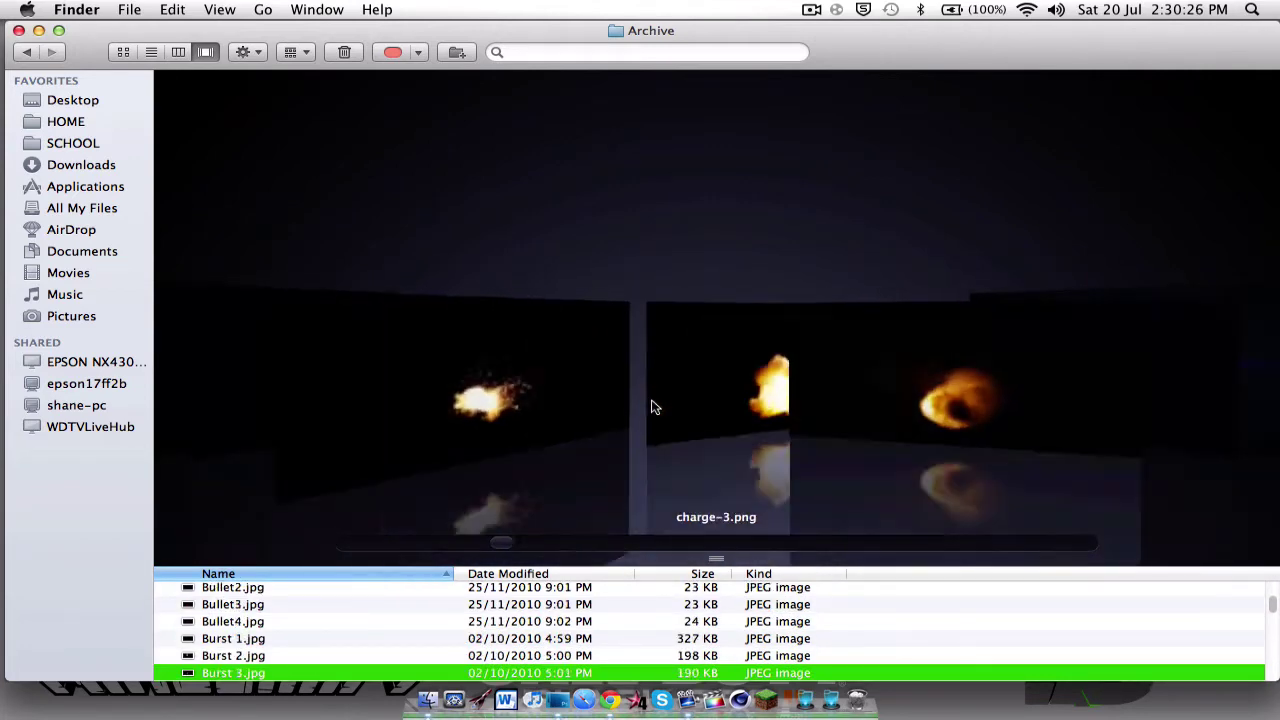
scroll(651, 407, "down", 4)
scroll(651, 407, "up", 1)
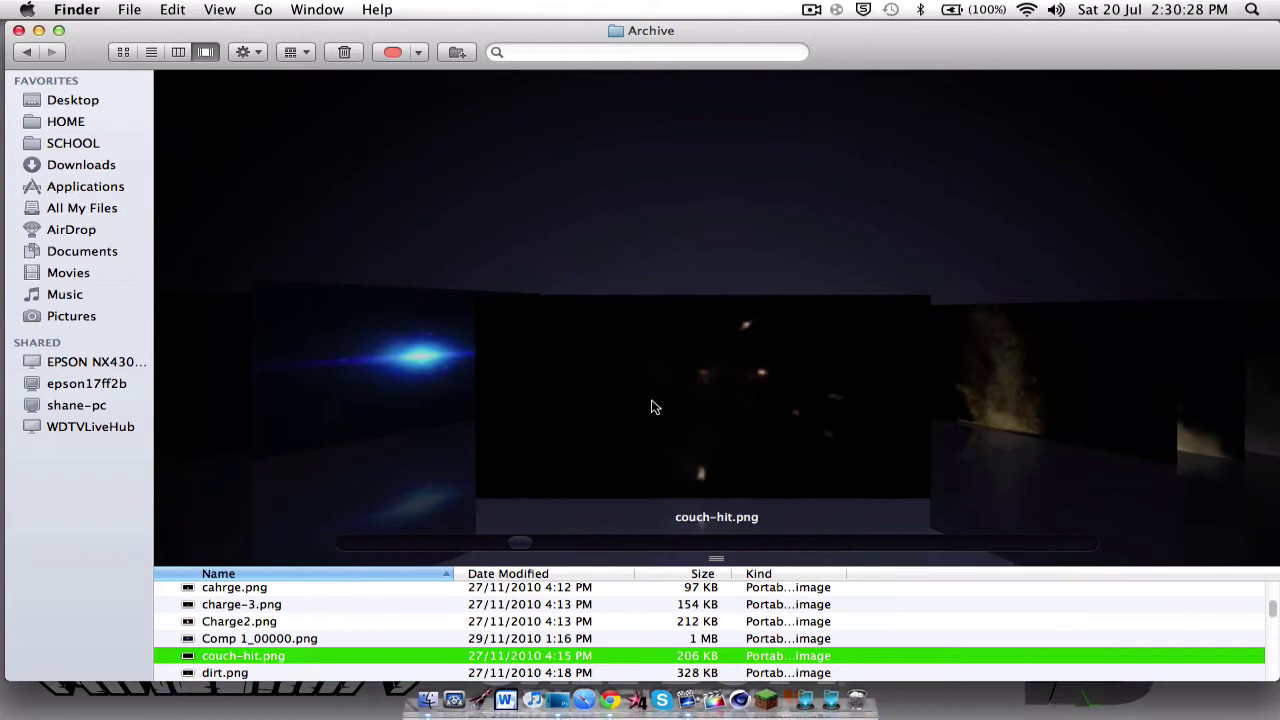
scroll(651, 407, "down", 2)
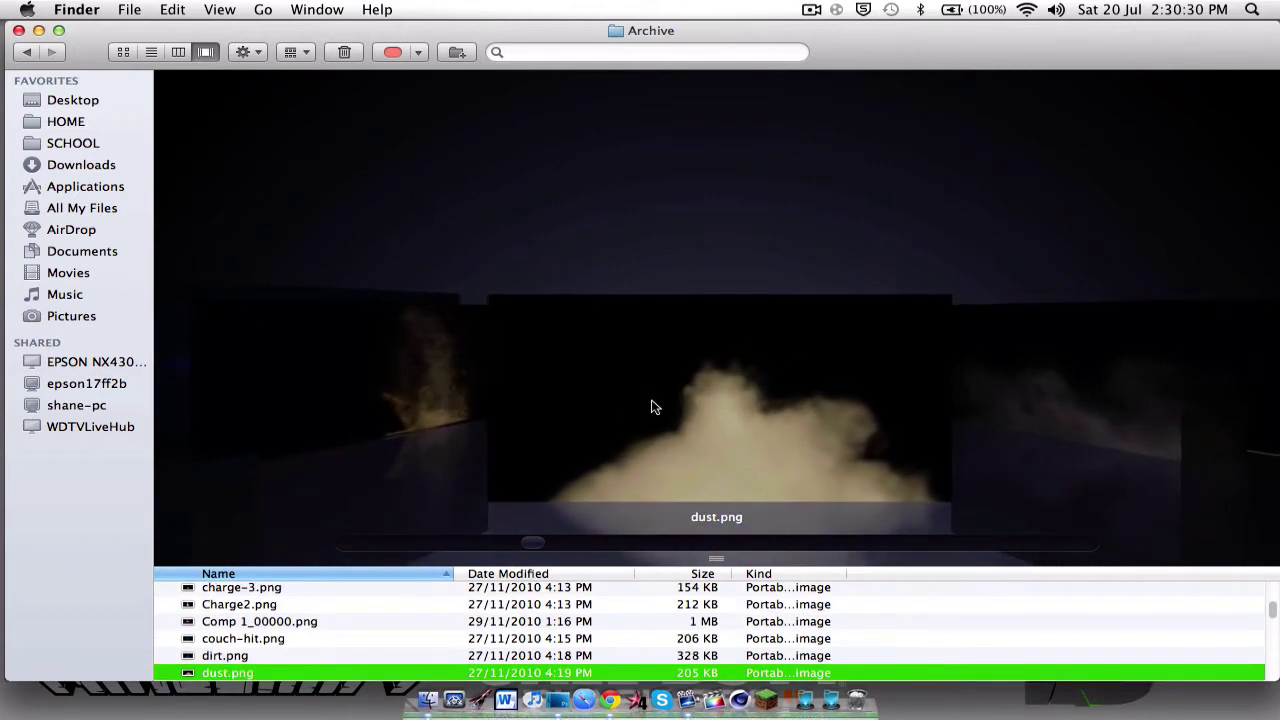
scroll(651, 407, "down", 3)
scroll(651, 407, "down", 3)
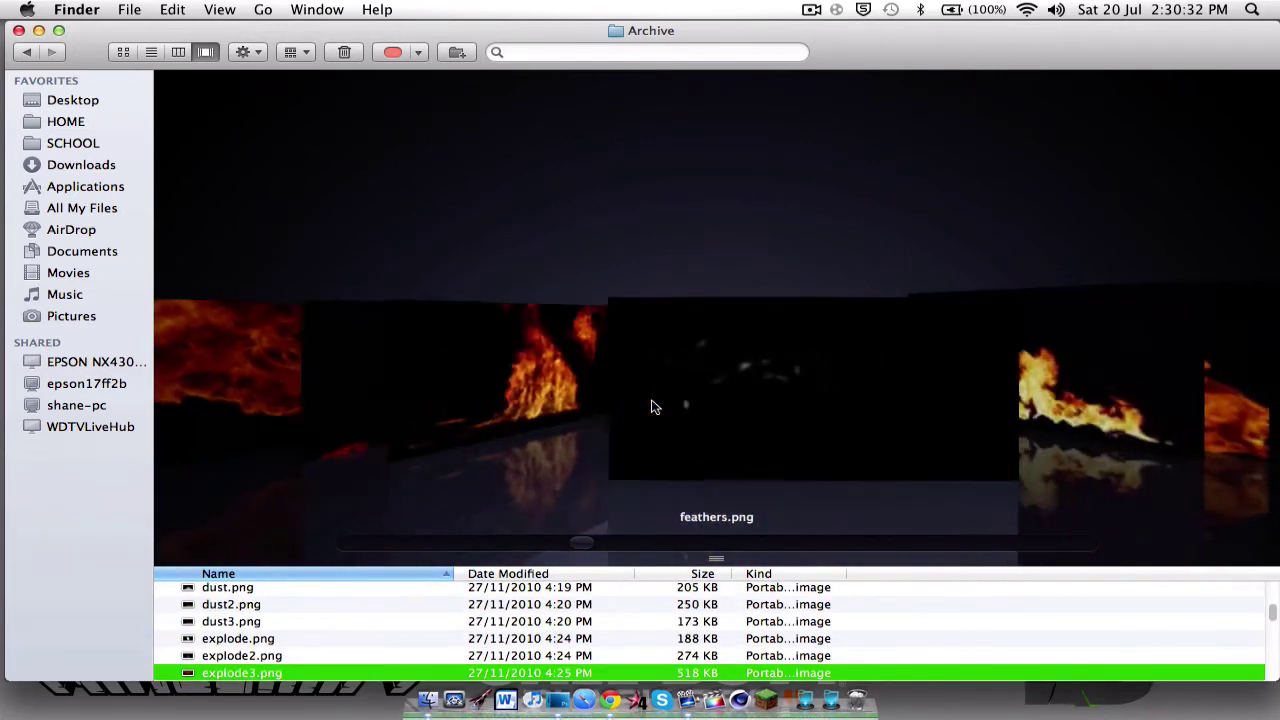
scroll(651, 407, "down", 6)
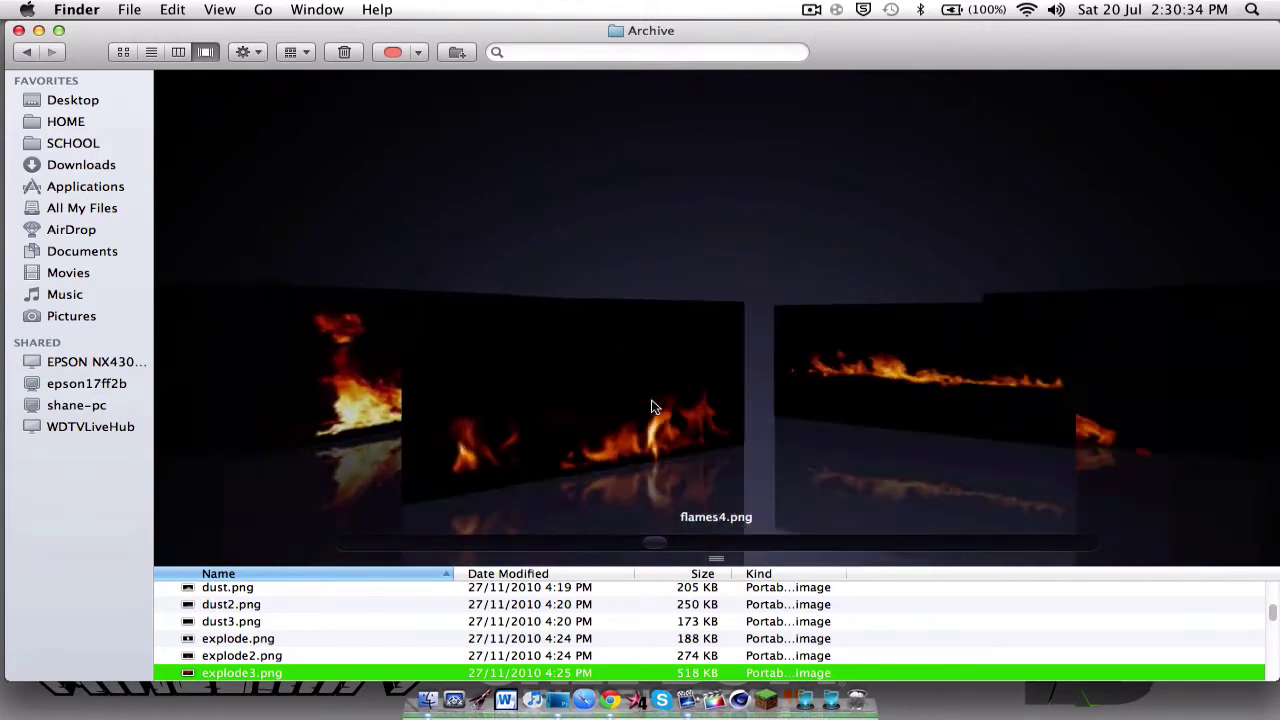
scroll(651, 407, "down", 8)
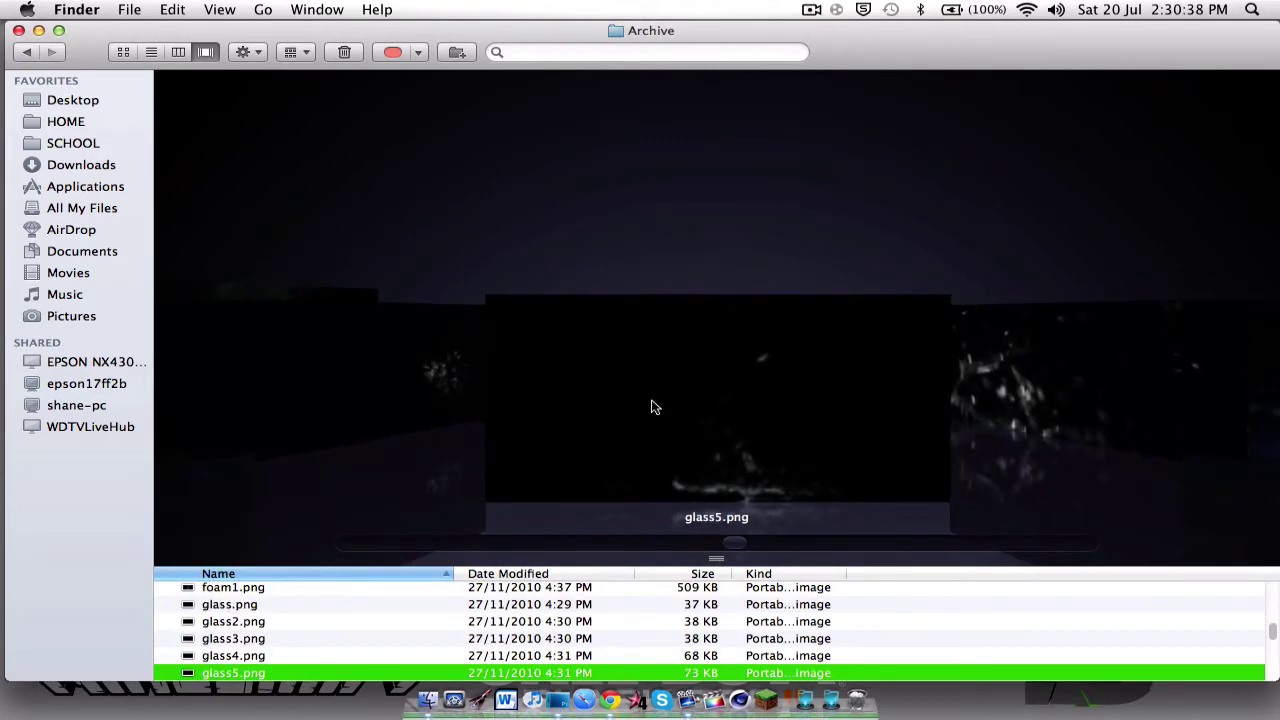
scroll(651, 407, "down", 3)
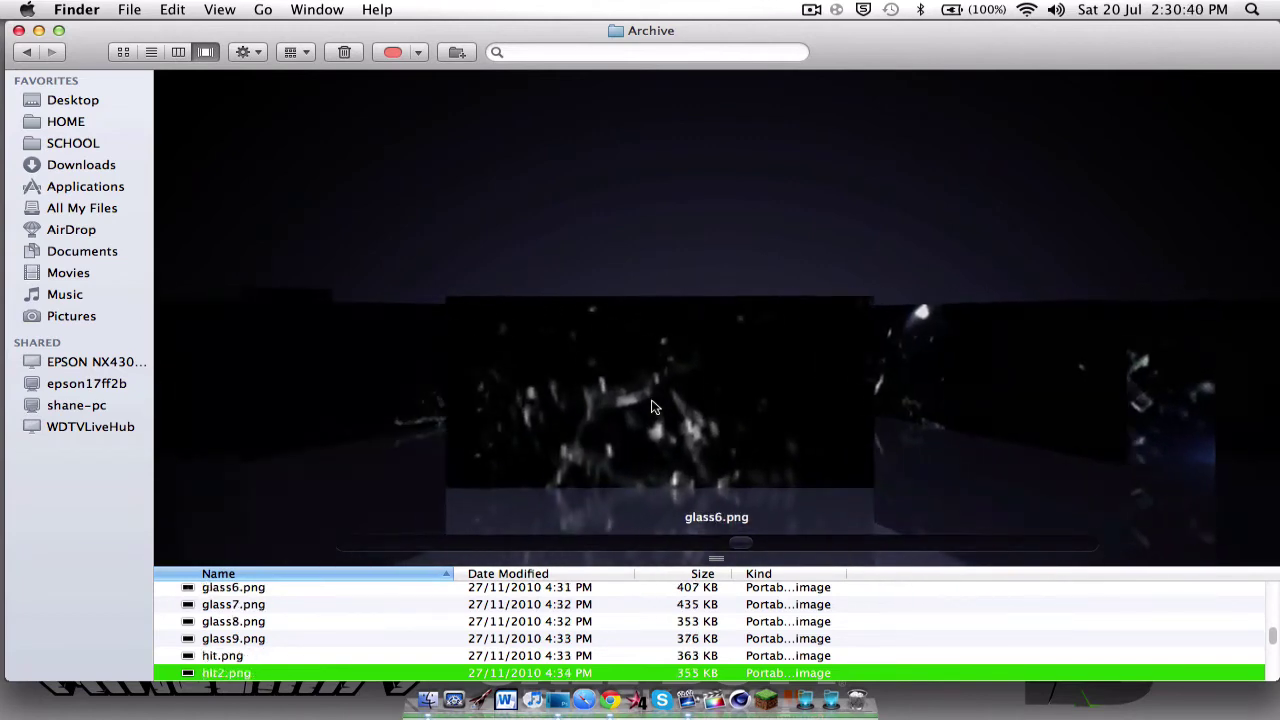
scroll(651, 407, "down", 5)
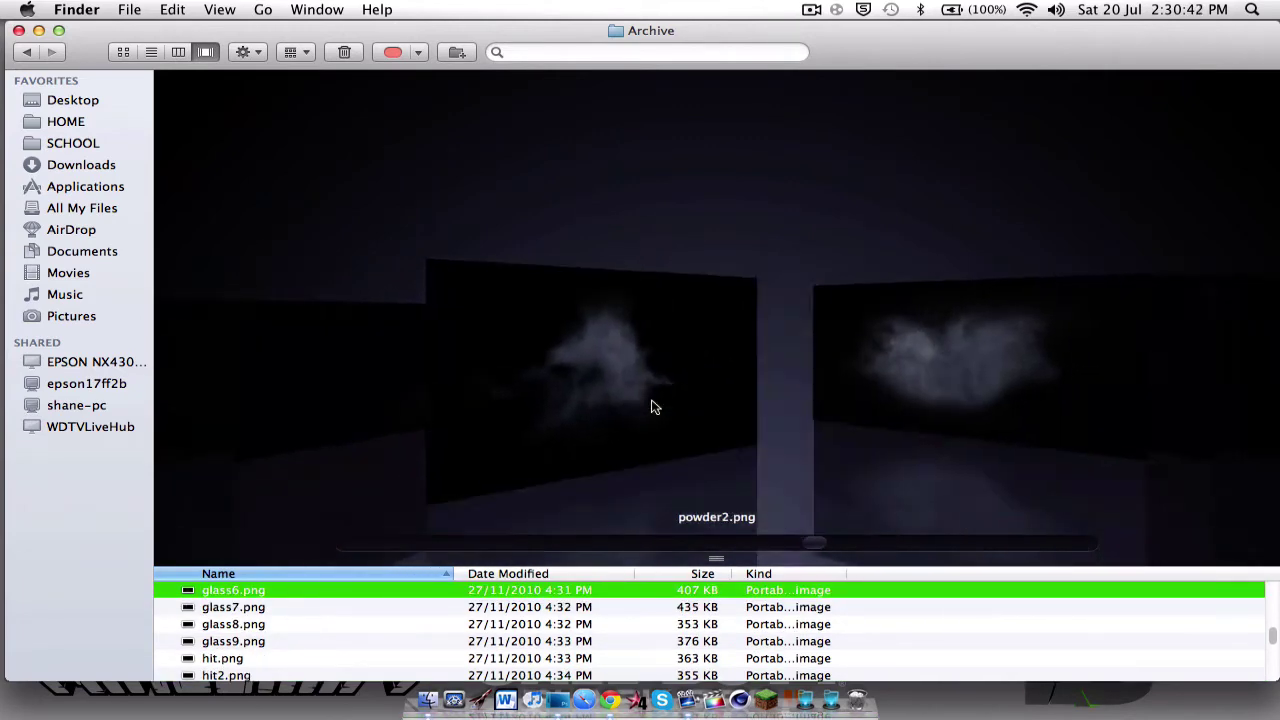
scroll(651, 407, "down", 6)
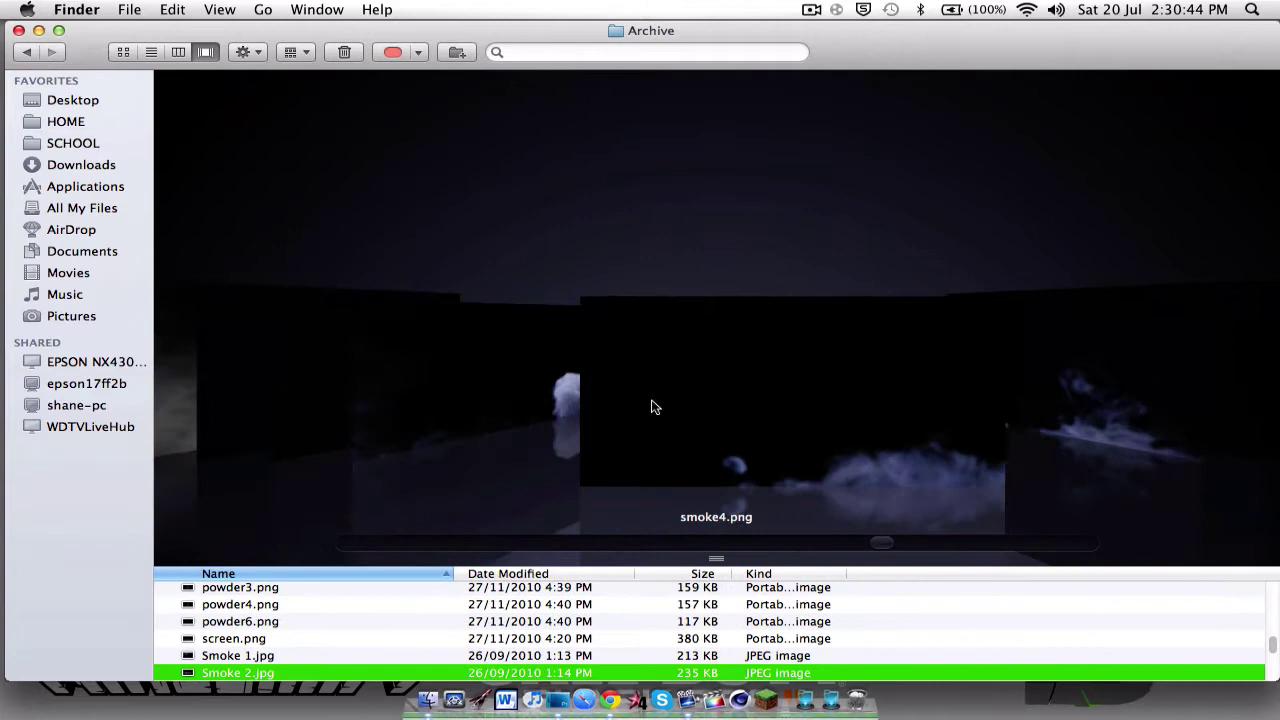
scroll(651, 407, "down", 4)
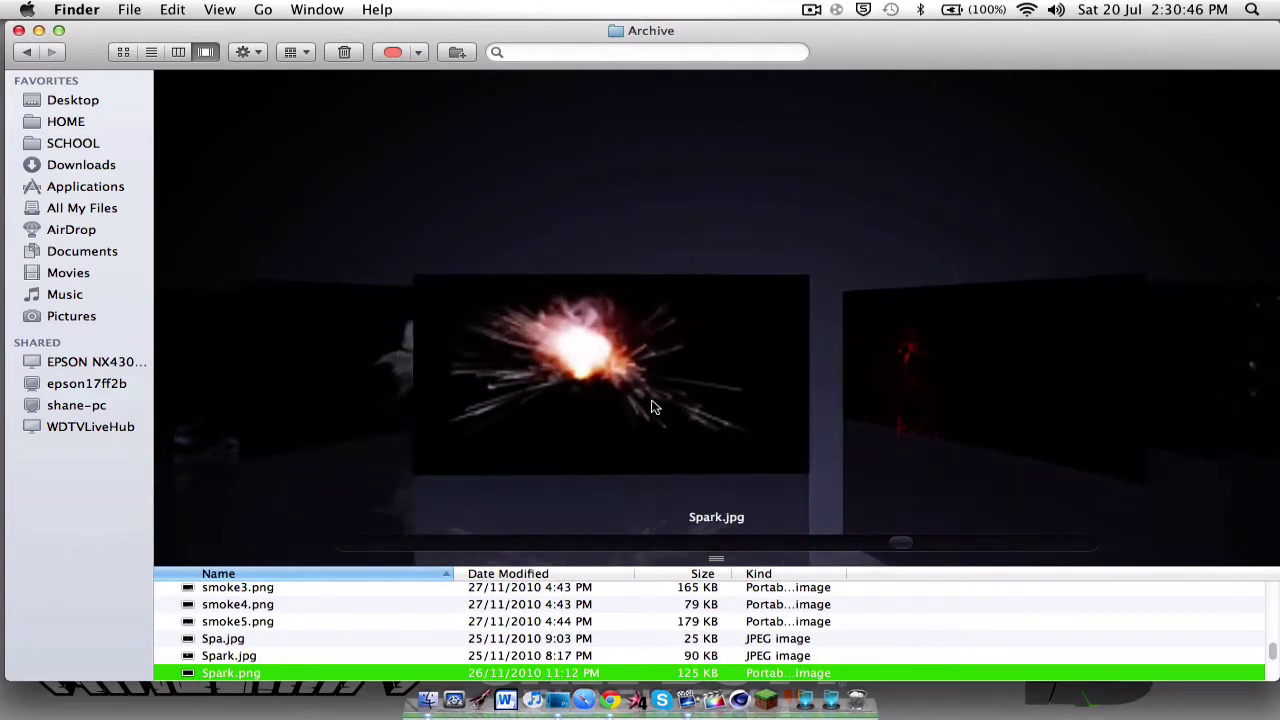
scroll(651, 407, "down", 5)
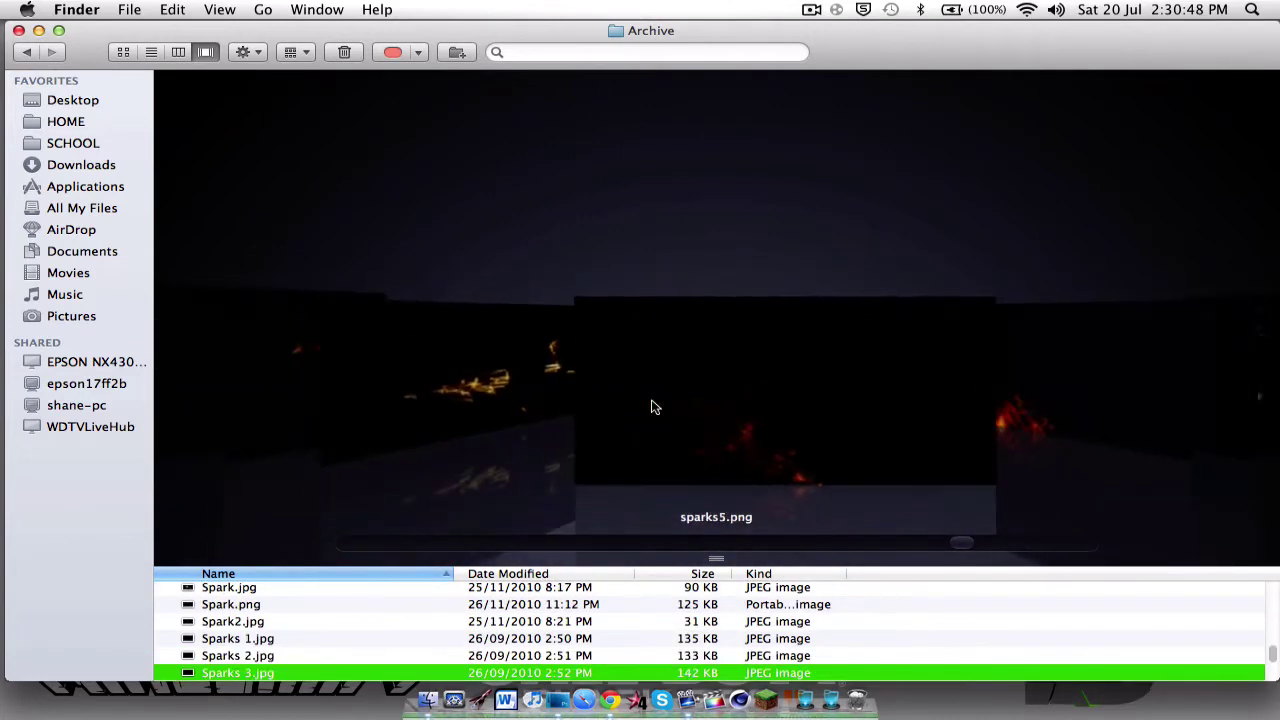
scroll(651, 407, "down", 5)
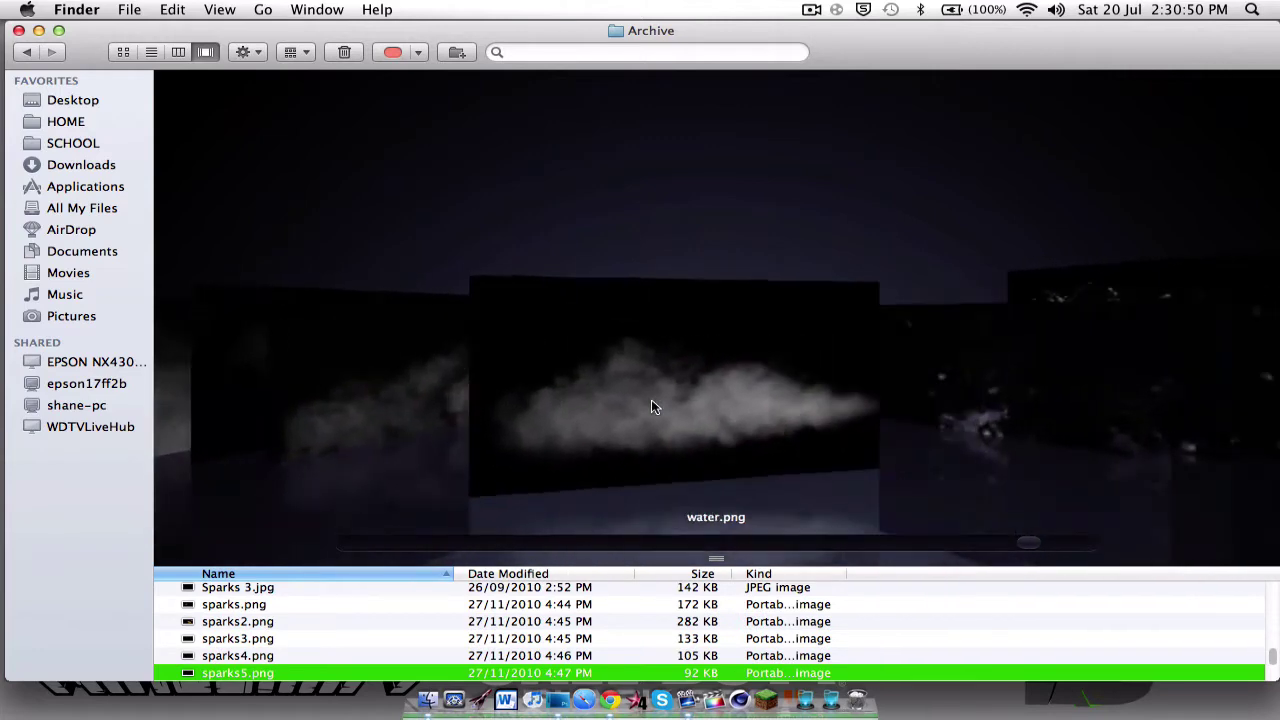
scroll(651, 405, "down", 1)
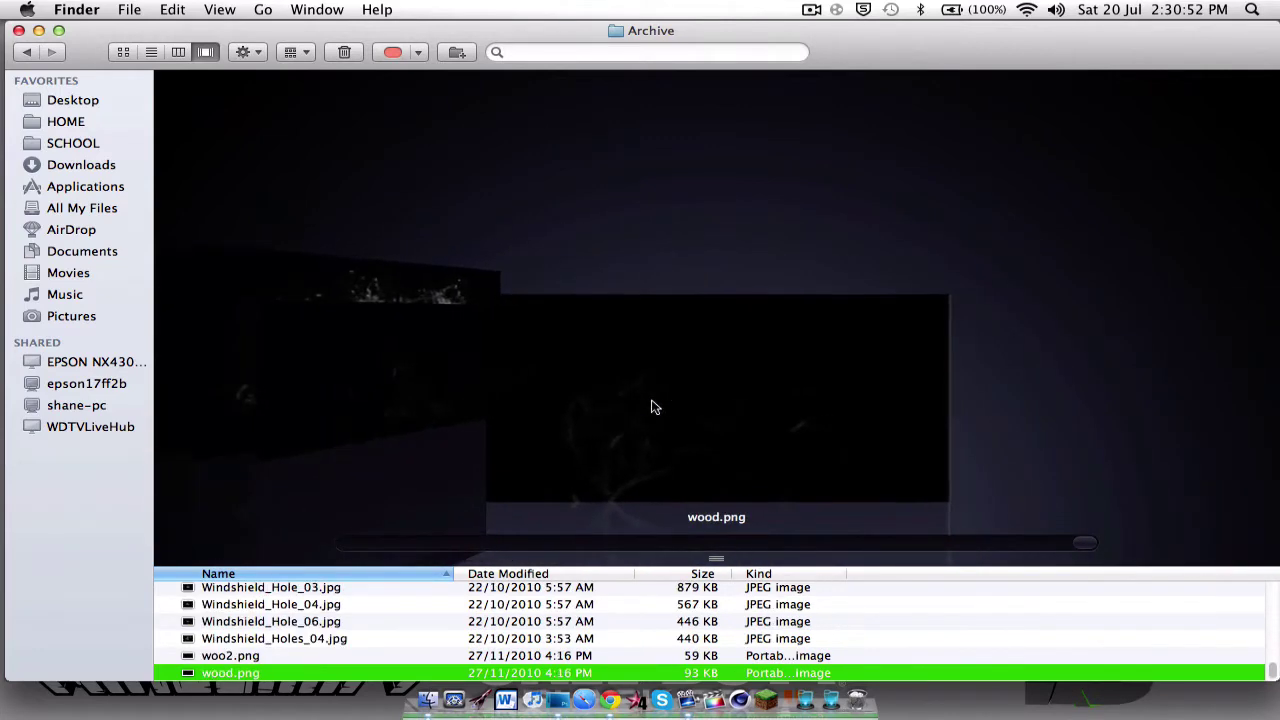
scroll(649, 397, "up", 3)
Step: Move the Archive Finder window aside and bring Photoshop's blank gfx download document forward
key("F3")
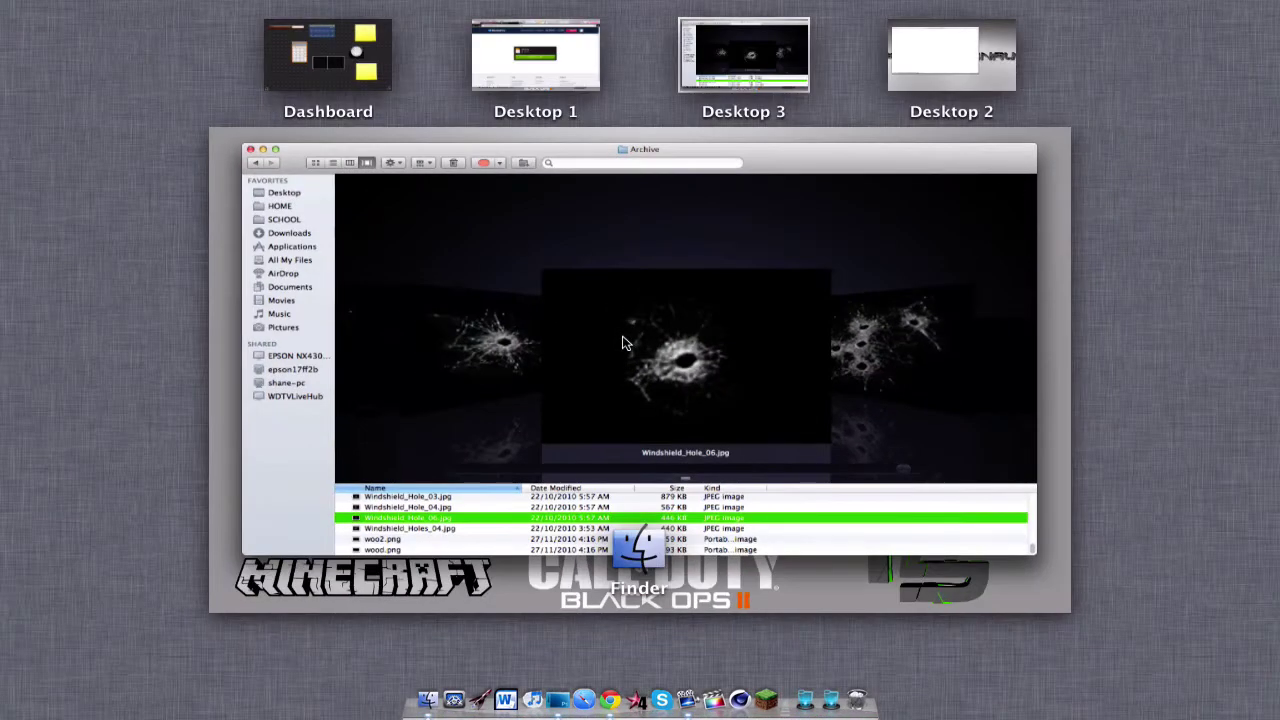
left_click(622, 343)
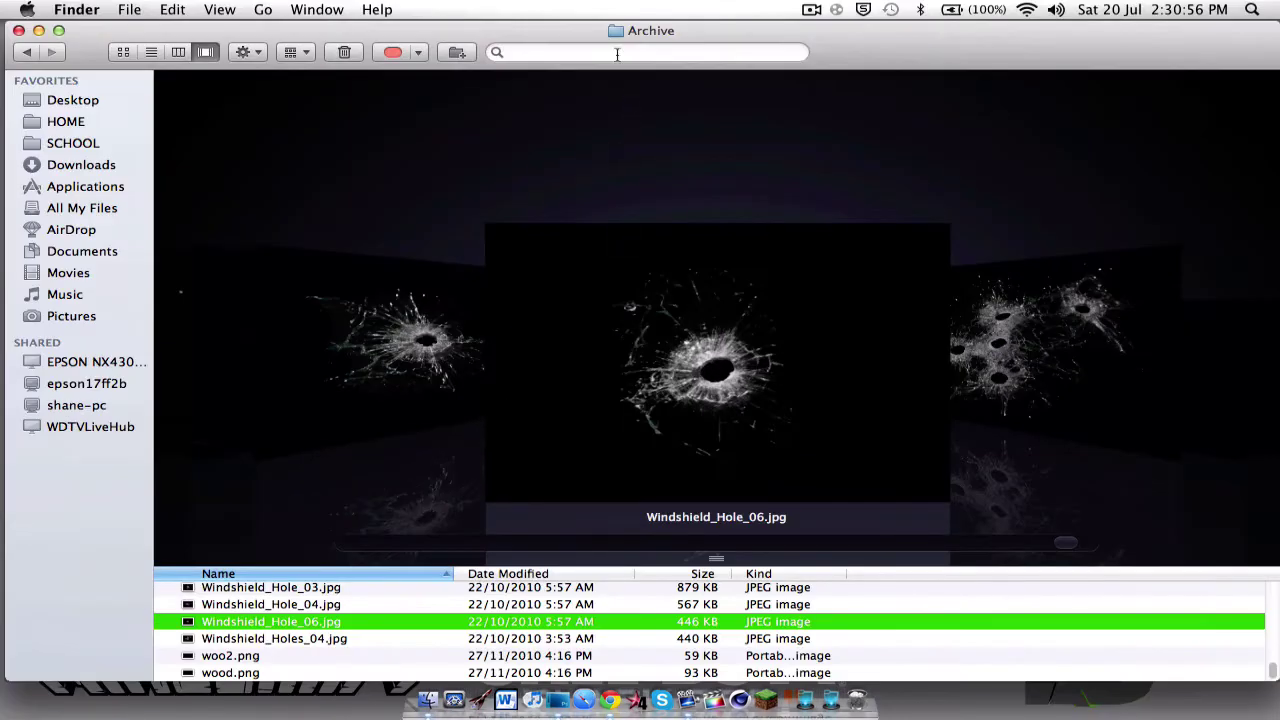
left_click_drag(565, 35, 685, 22)
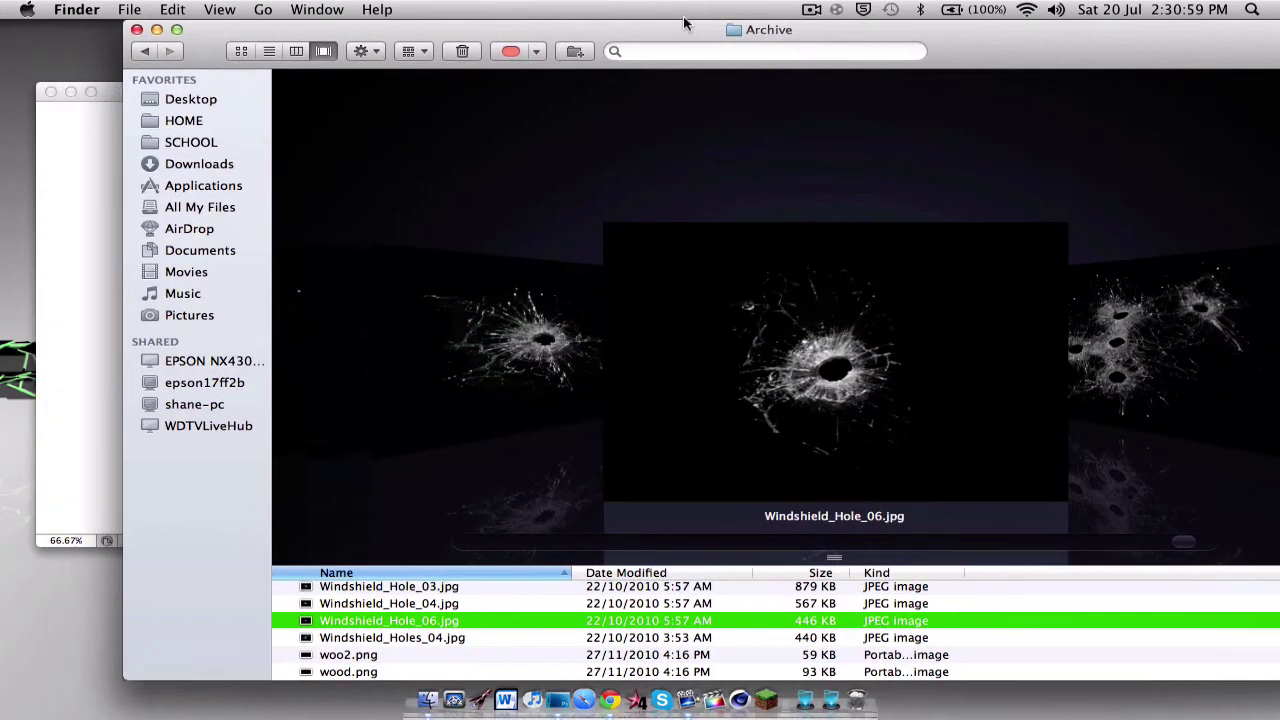
left_click(95, 297)
left_click_drag(518, 97, 558, 133)
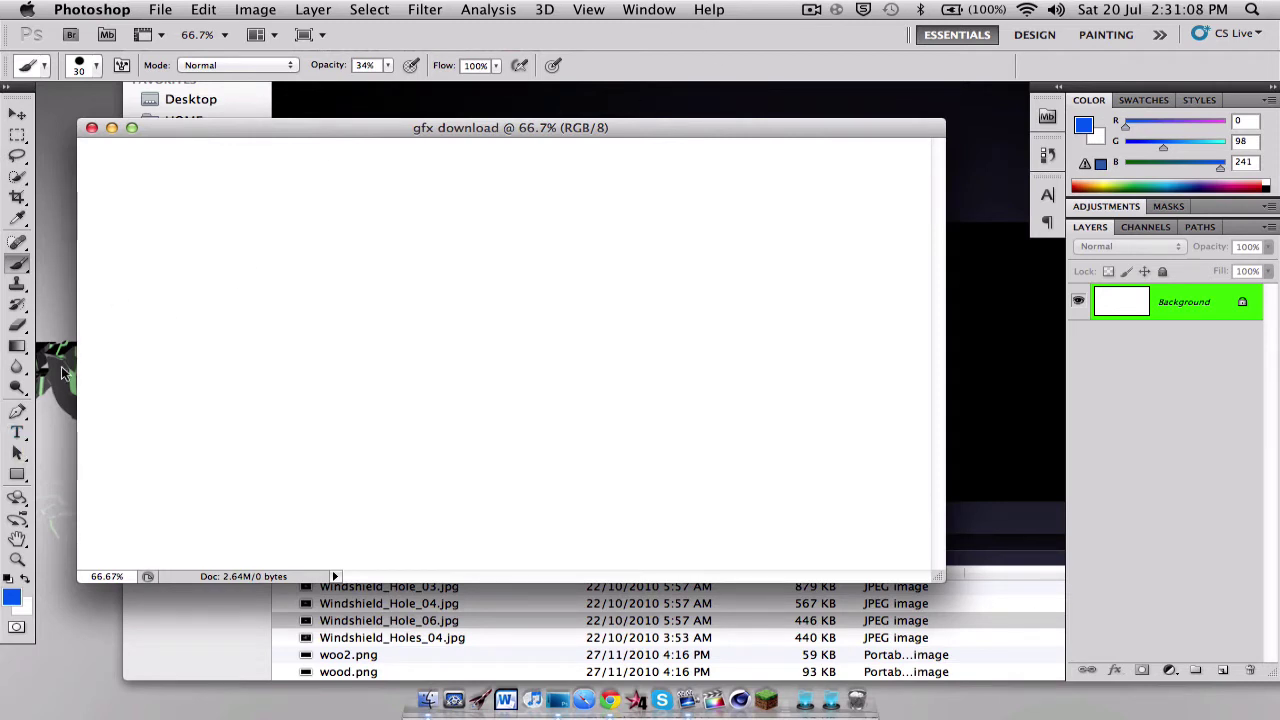
Step: Fill the gfx download canvas with solid black using the Paint Bucket Tool
left_click(17, 346)
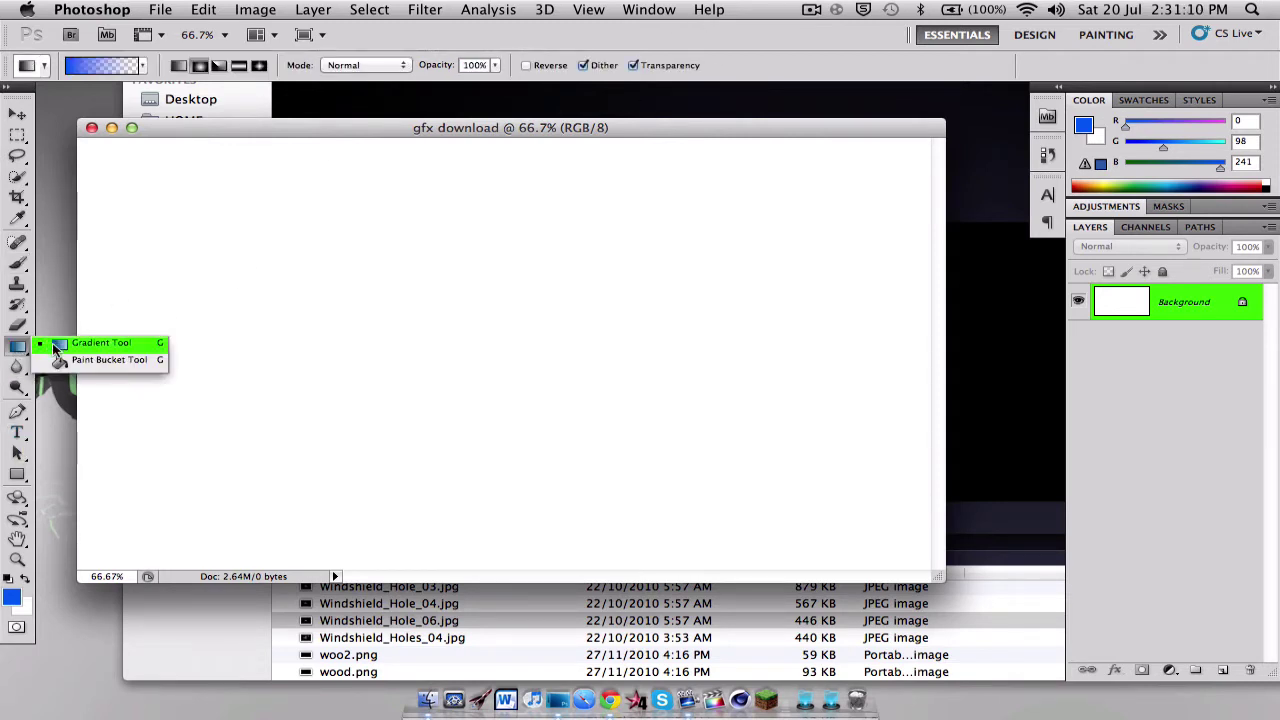
left_click(55, 346)
left_click(8, 346)
left_click(82, 367)
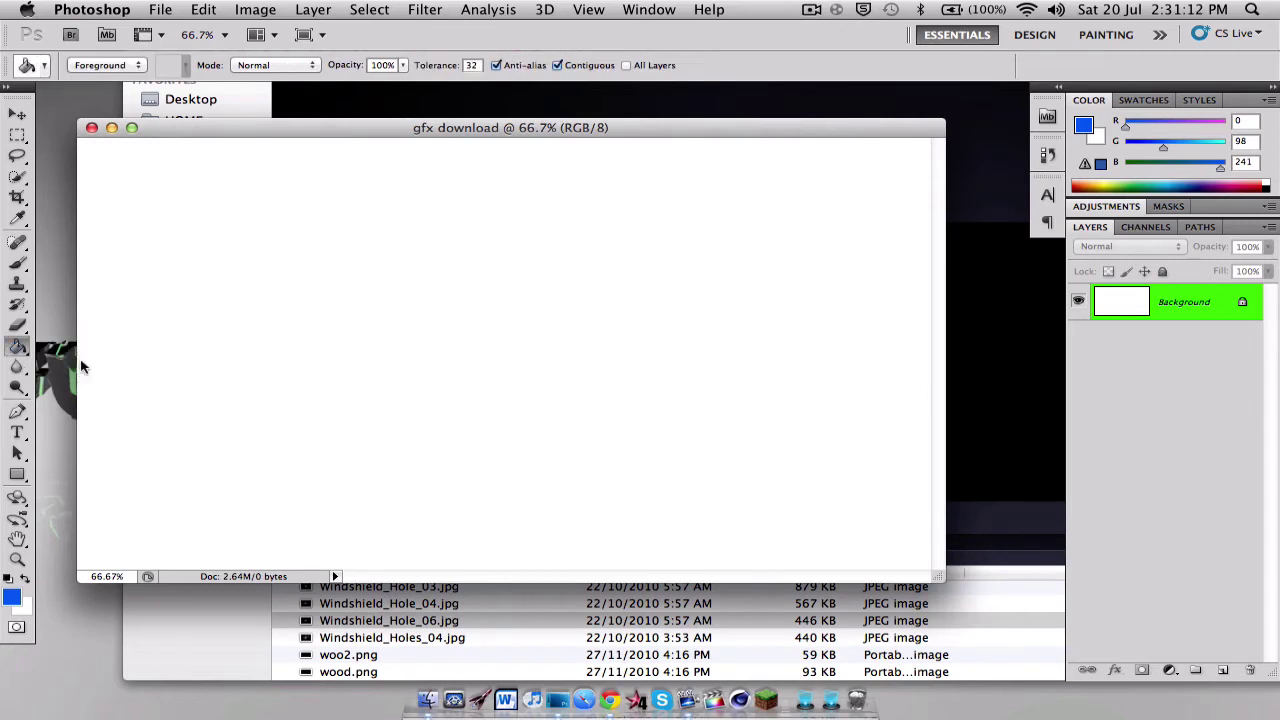
left_click(503, 308)
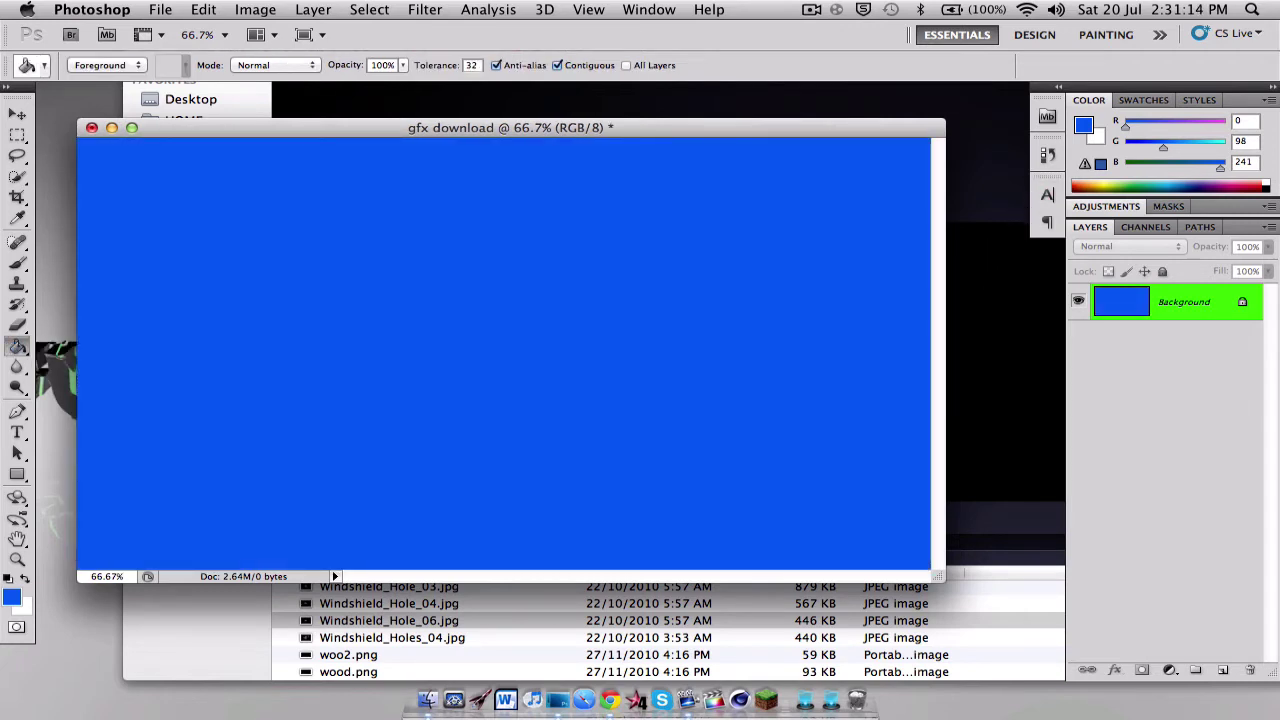
left_click(1266, 190)
left_click(606, 325)
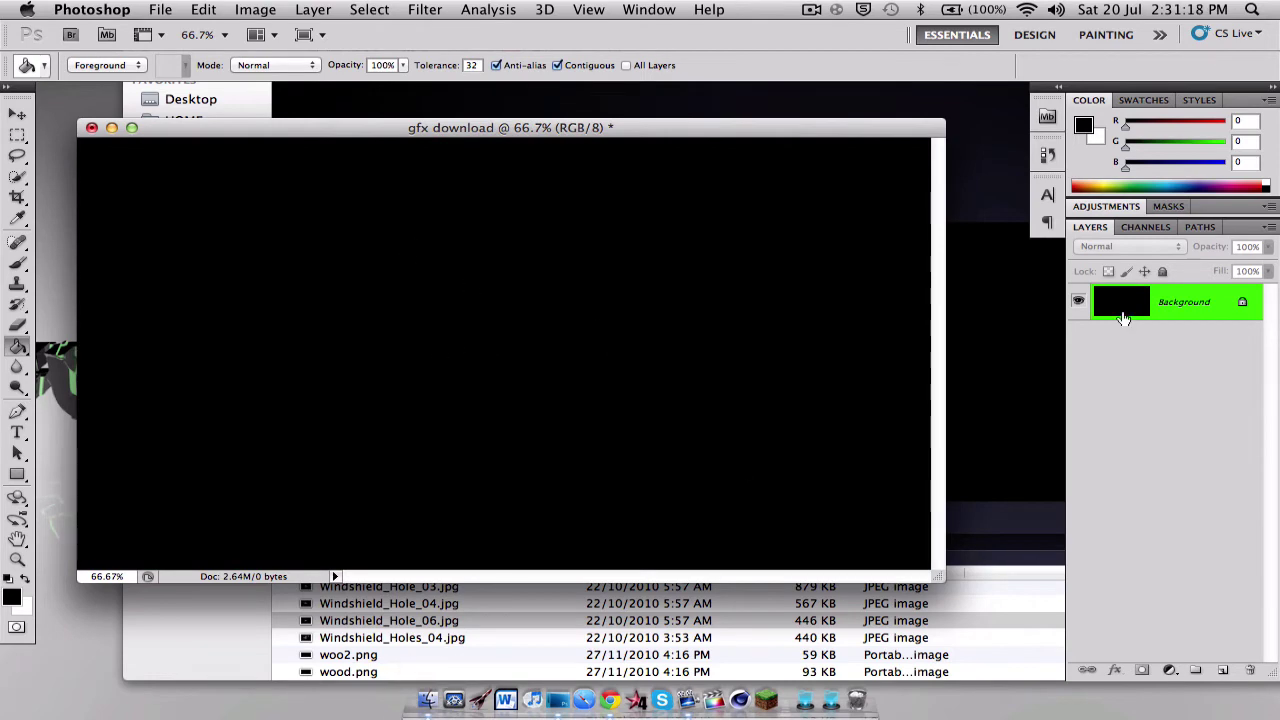
Step: Select Windshield_Hole_02.jpg in Cover Flow and drag it onto the black canvas as a new layer
left_click(998, 381)
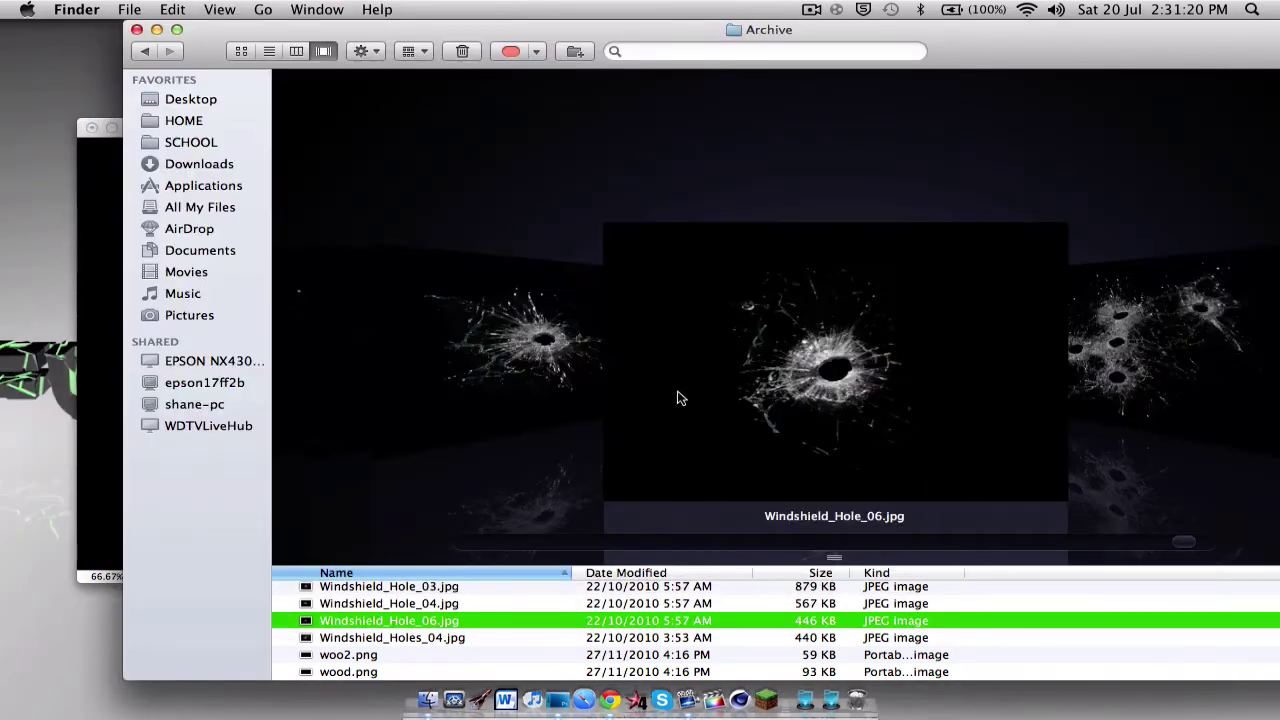
key("Up")
key("Up")
key("Up")
key("Up")
key("Down")
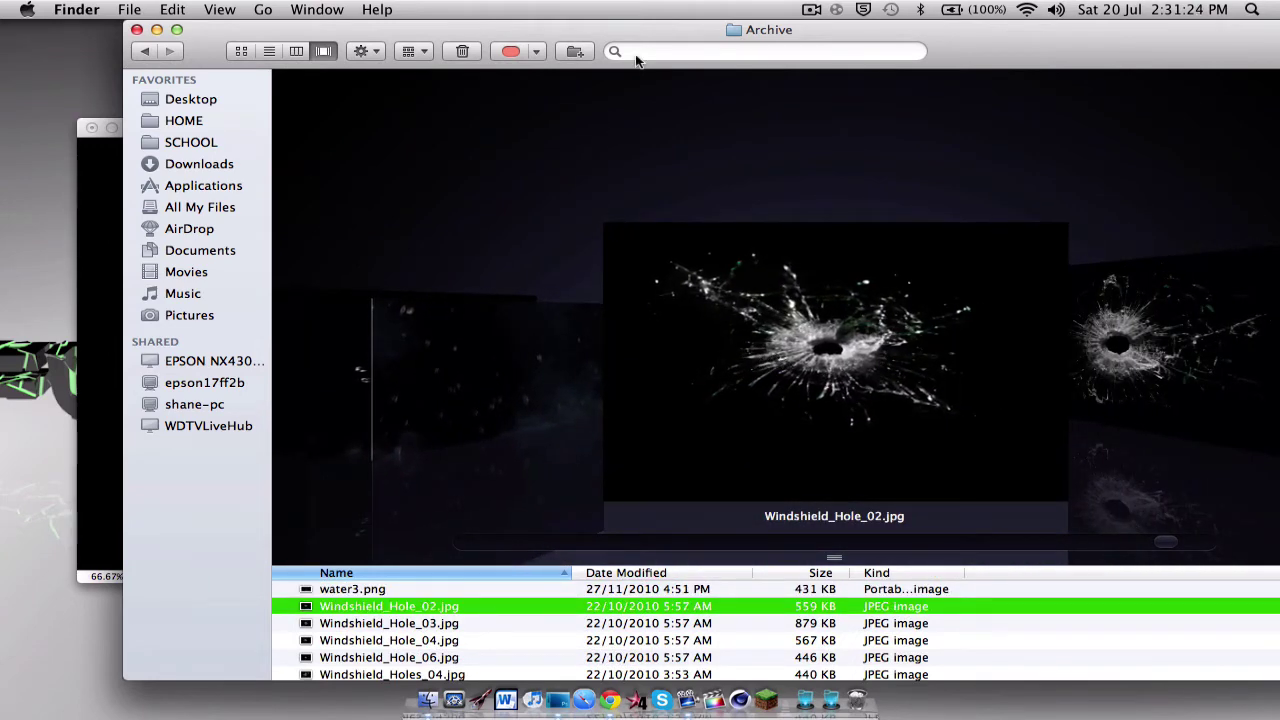
left_click_drag(651, 22, 1055, 22)
left_click_drag(1010, 345, 282, 333)
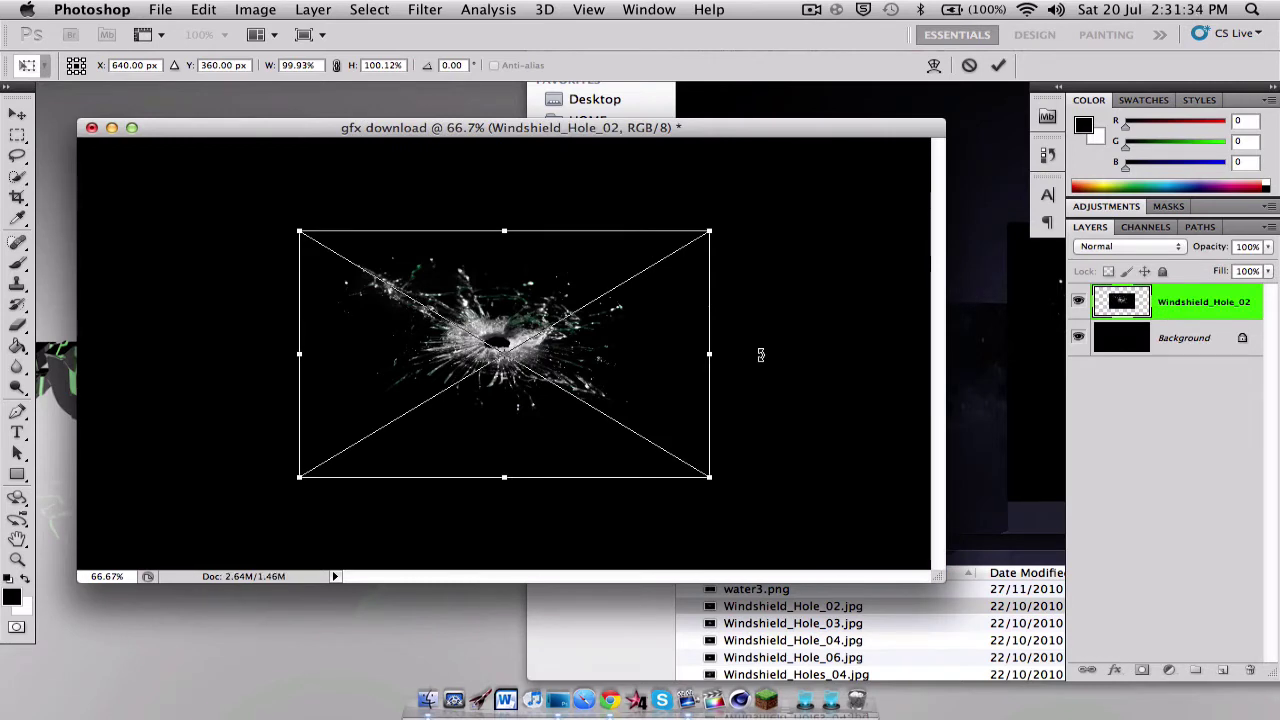
Step: Rasterize the placed shattered-glass layer and move it up and left on the canvas
key("g")
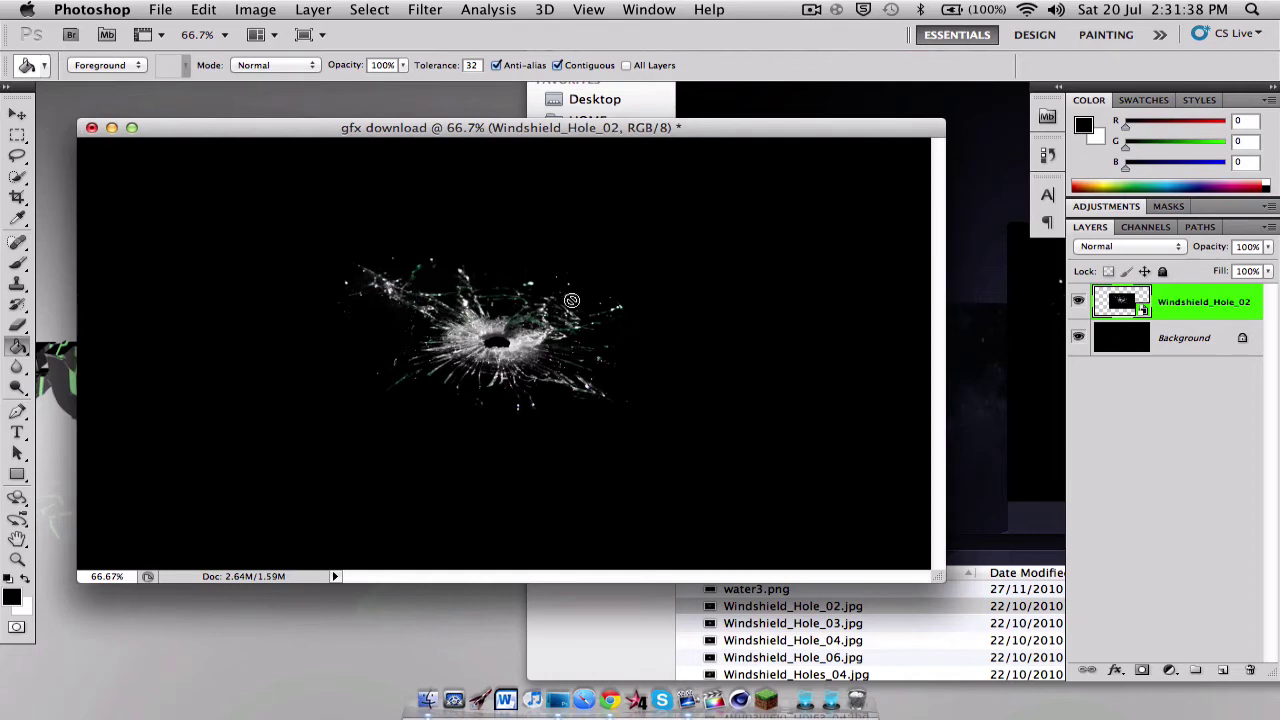
left_click(525, 319)
key("Return")
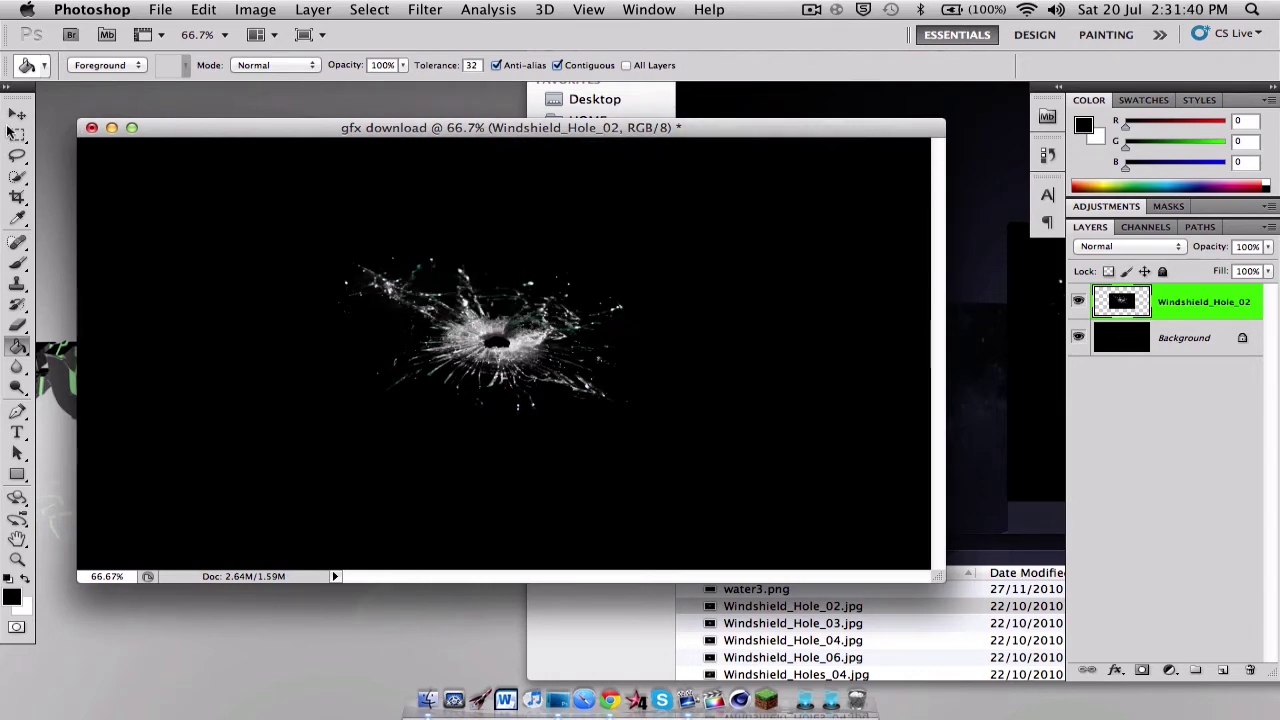
left_click(17, 114)
left_click_drag(568, 382, 496, 403)
left_click(17, 432)
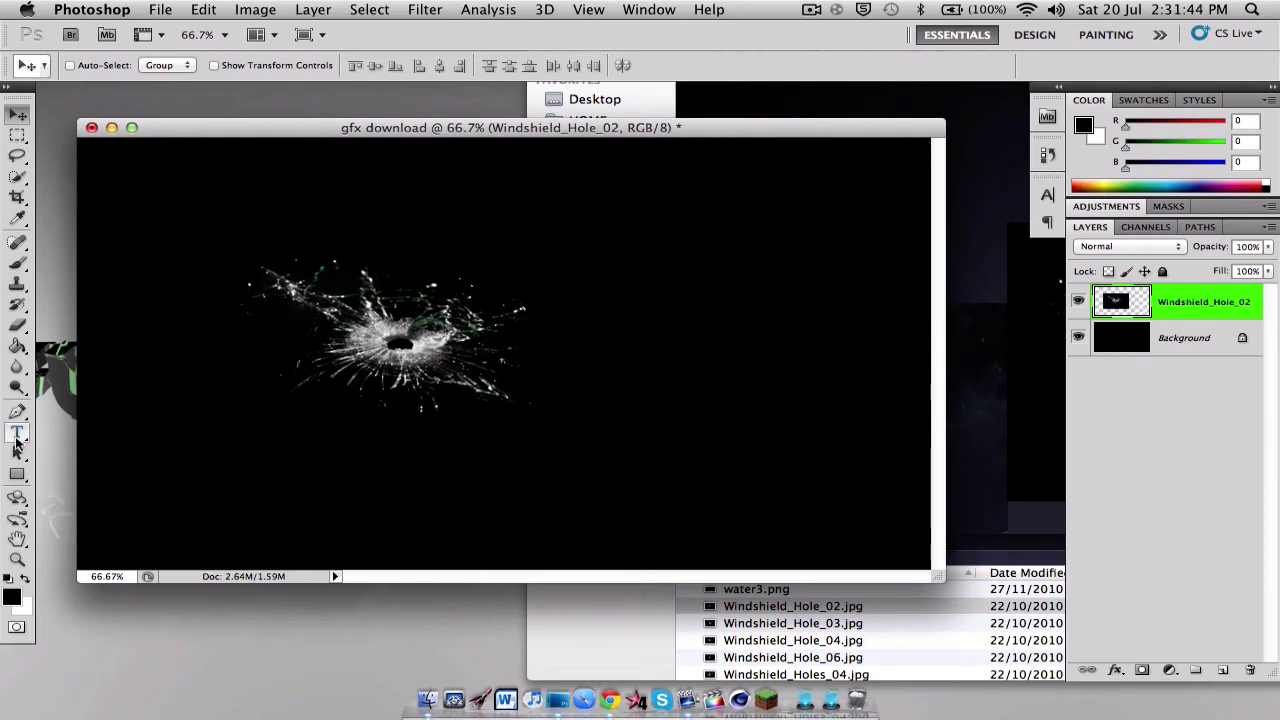
Step: Type 'Rage' beside the glass hole and give it an orange Color Overlay
left_click(539, 325)
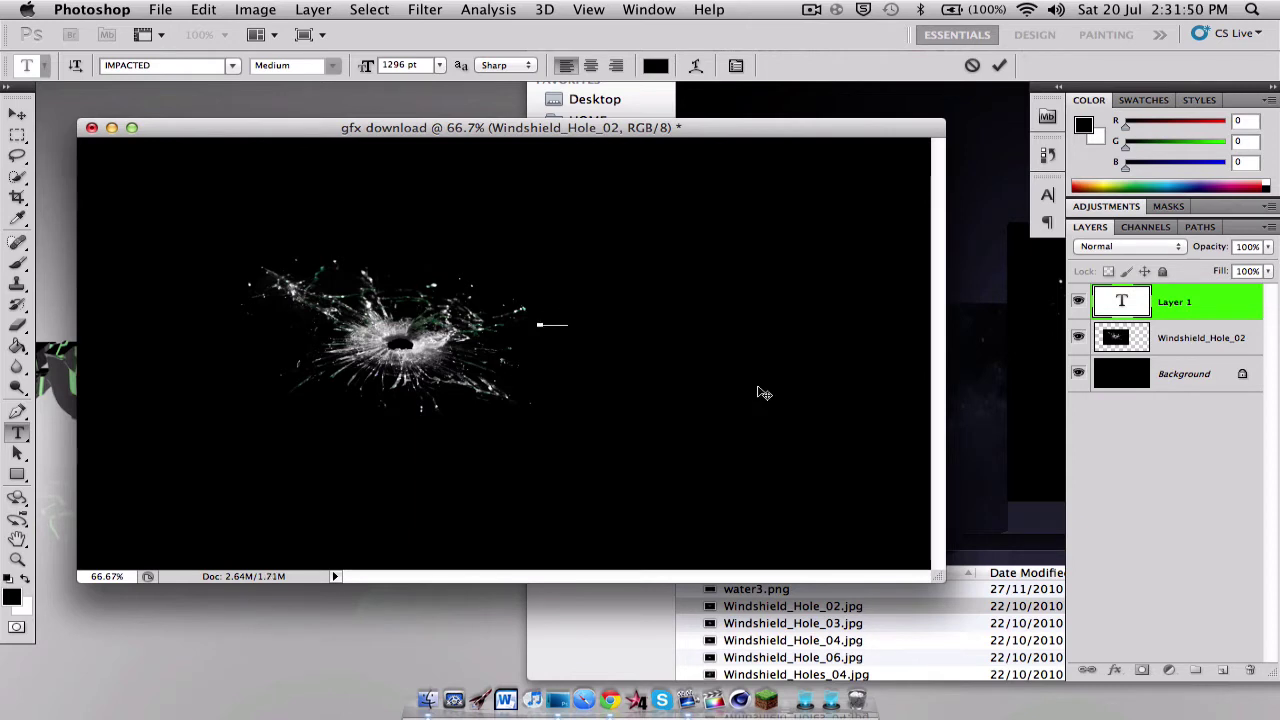
left_click(999, 65)
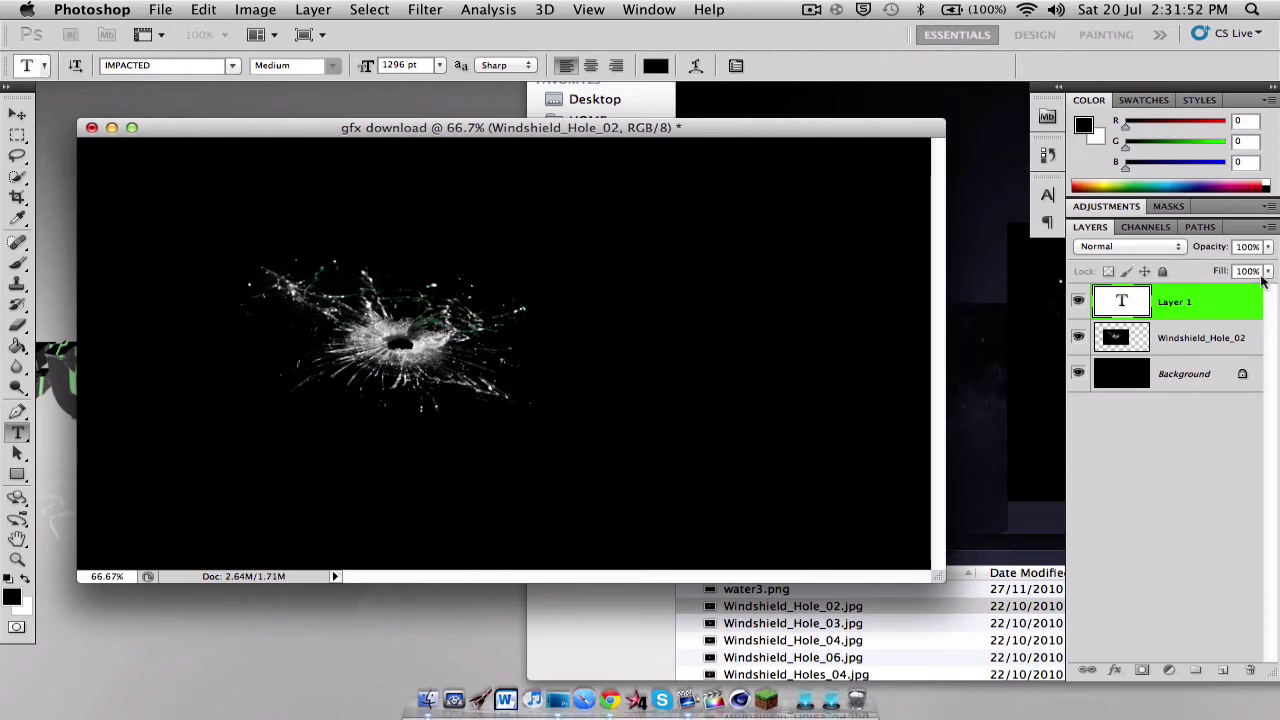
double_click(1240, 313)
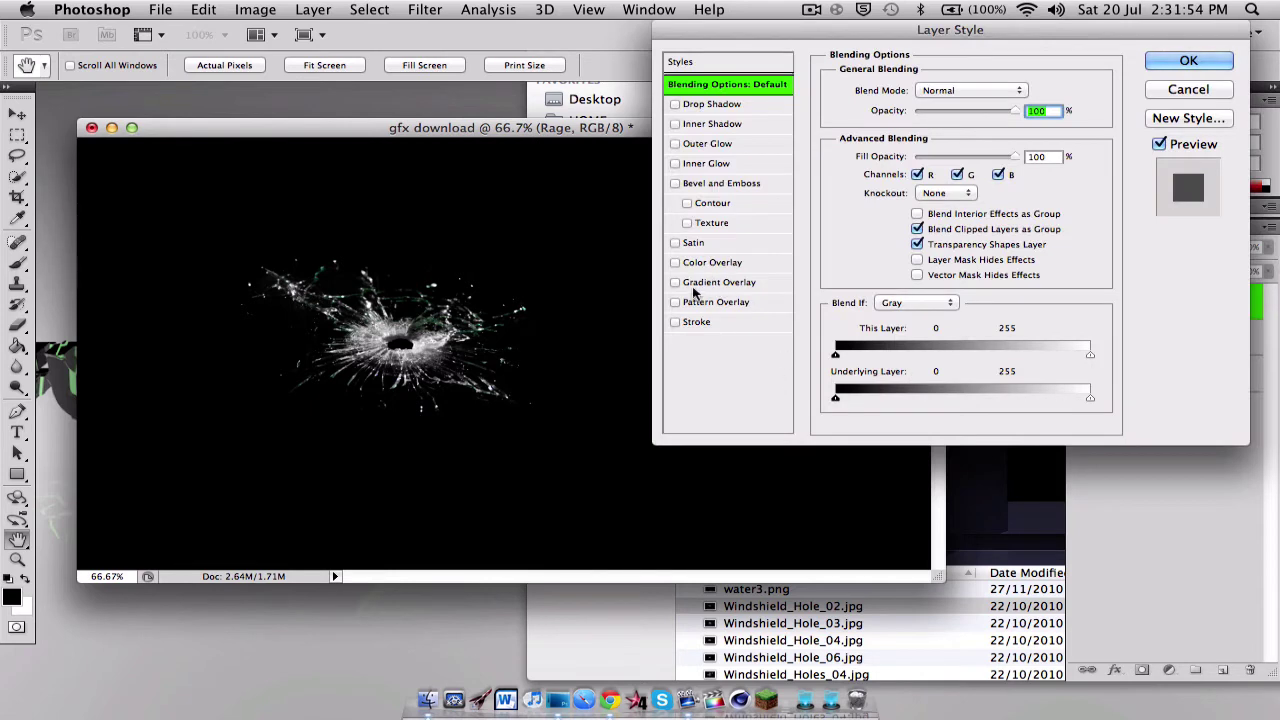
left_click(675, 262)
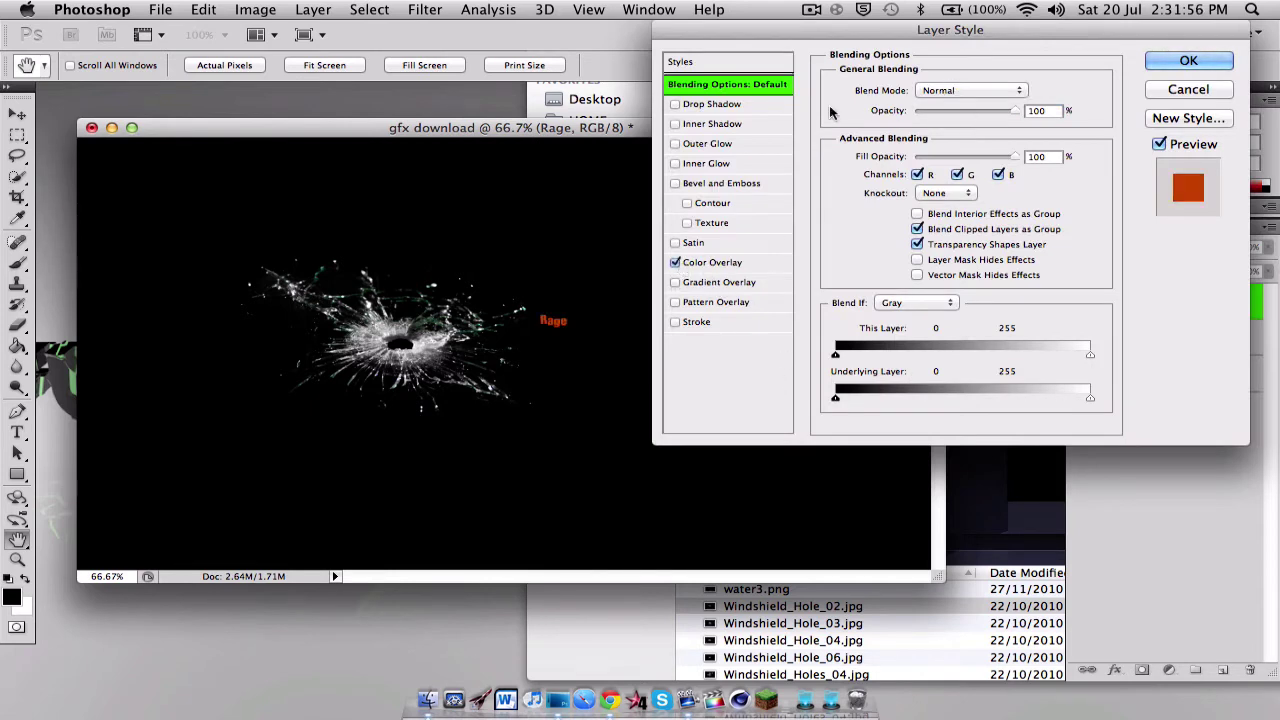
left_click(1218, 61)
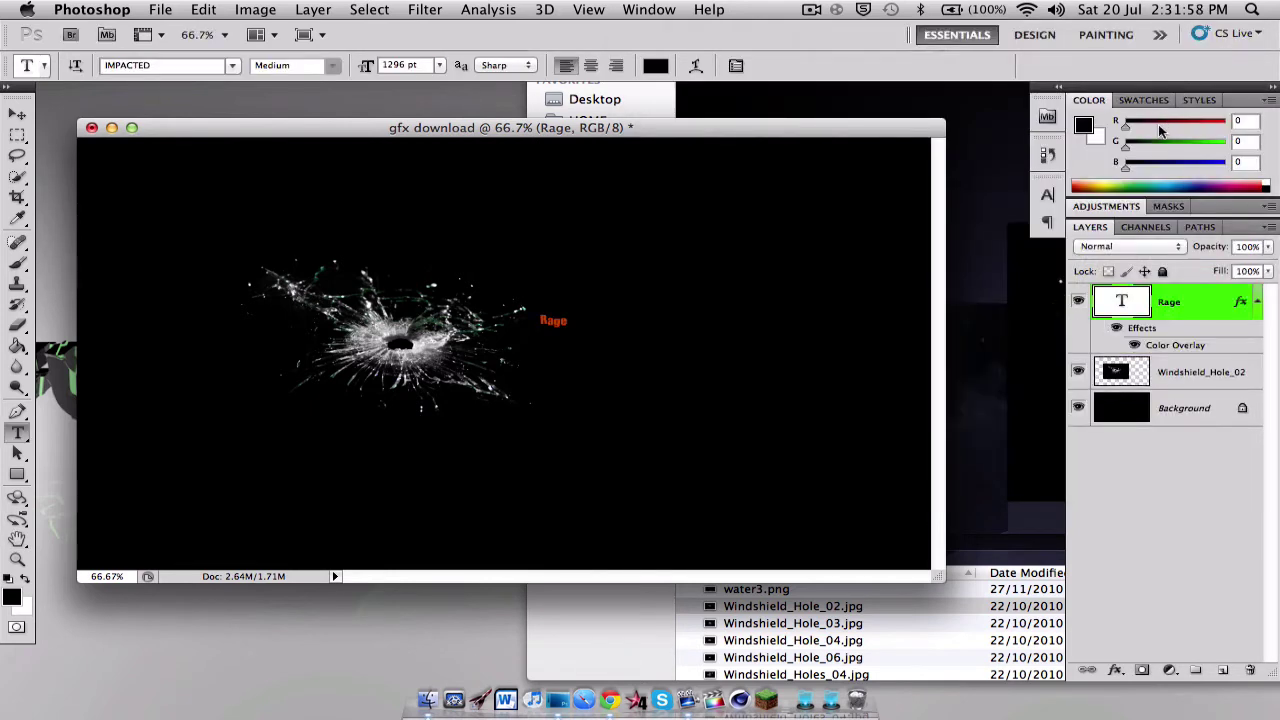
Step: Enlarge and reposition the Rage text, then stack the shattered-glass layer above it
key("super+t")
left_click_drag(573, 306, 894, 183)
mouse_move(591, 354)
left_mouse_down()
mouse_move(576, 381)
mouse_move(603, 345)
left_mouse_up()
key("Return")
left_click_drag(1230, 380, 1195, 286)
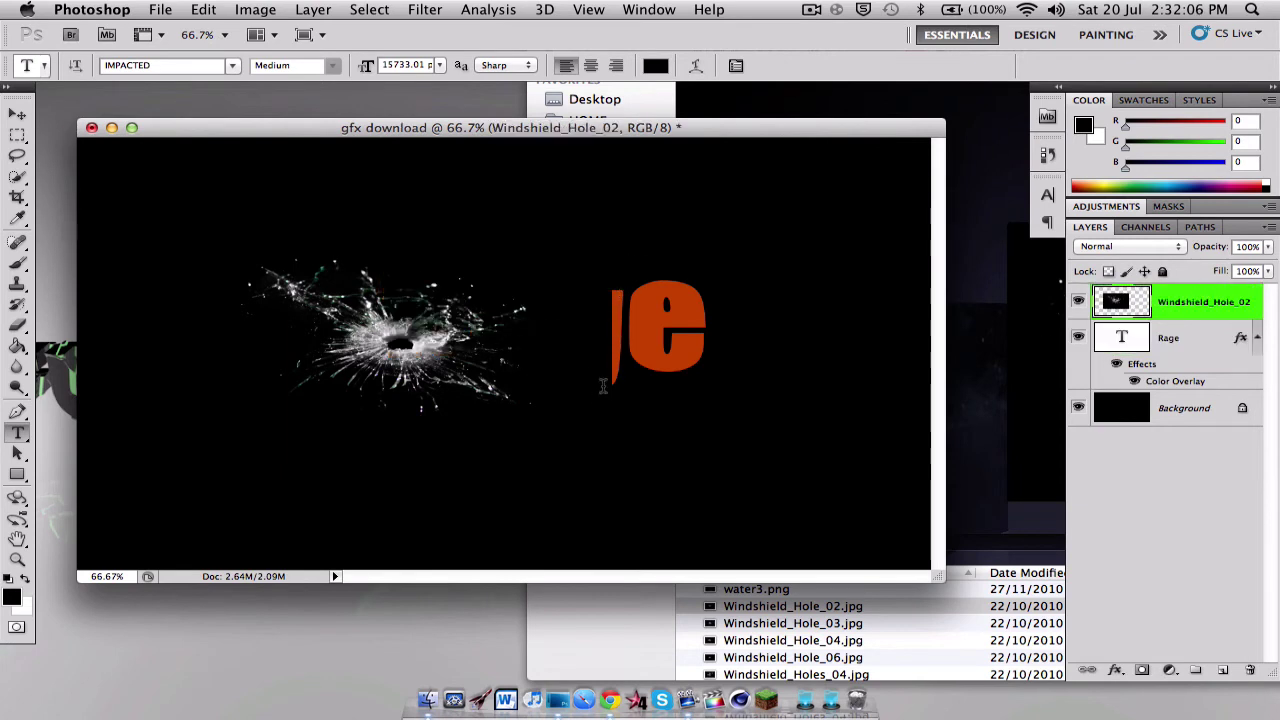
Step: Try Linear Dodge, Overlay, Soft Light and Color Dodge on the glass layer, settling on Screen
left_click(1137, 250)
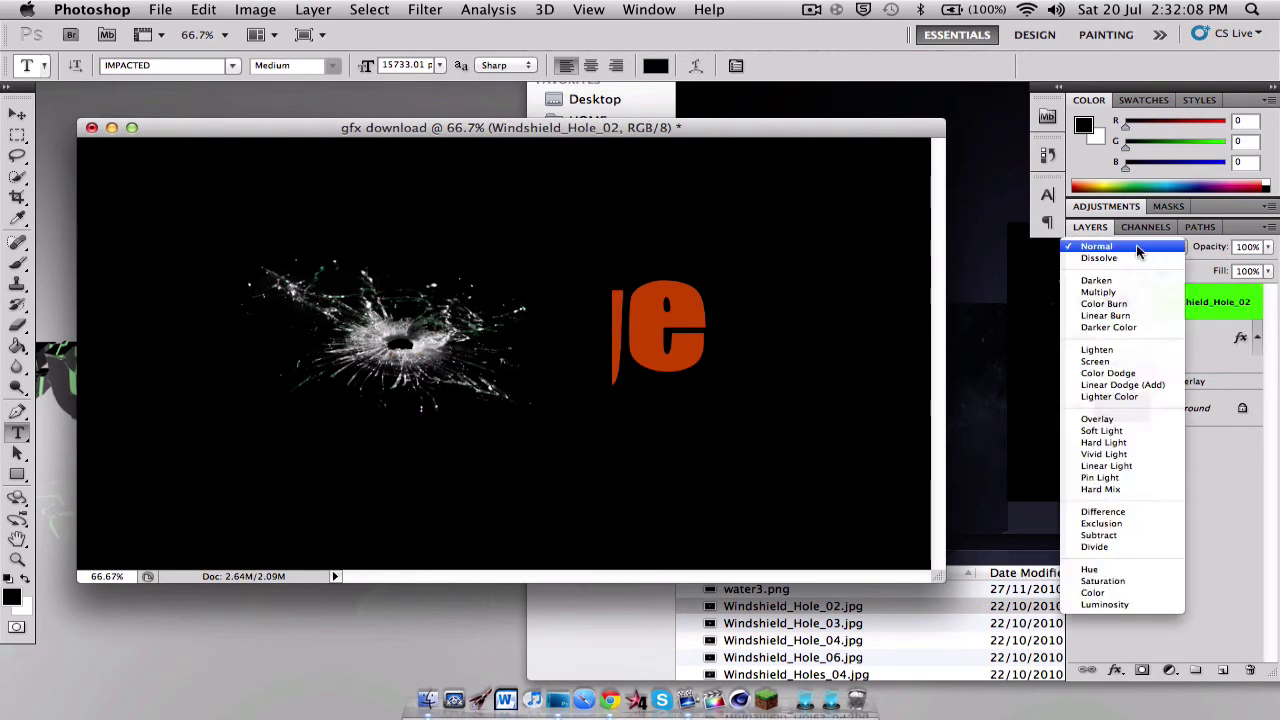
left_click(1147, 384)
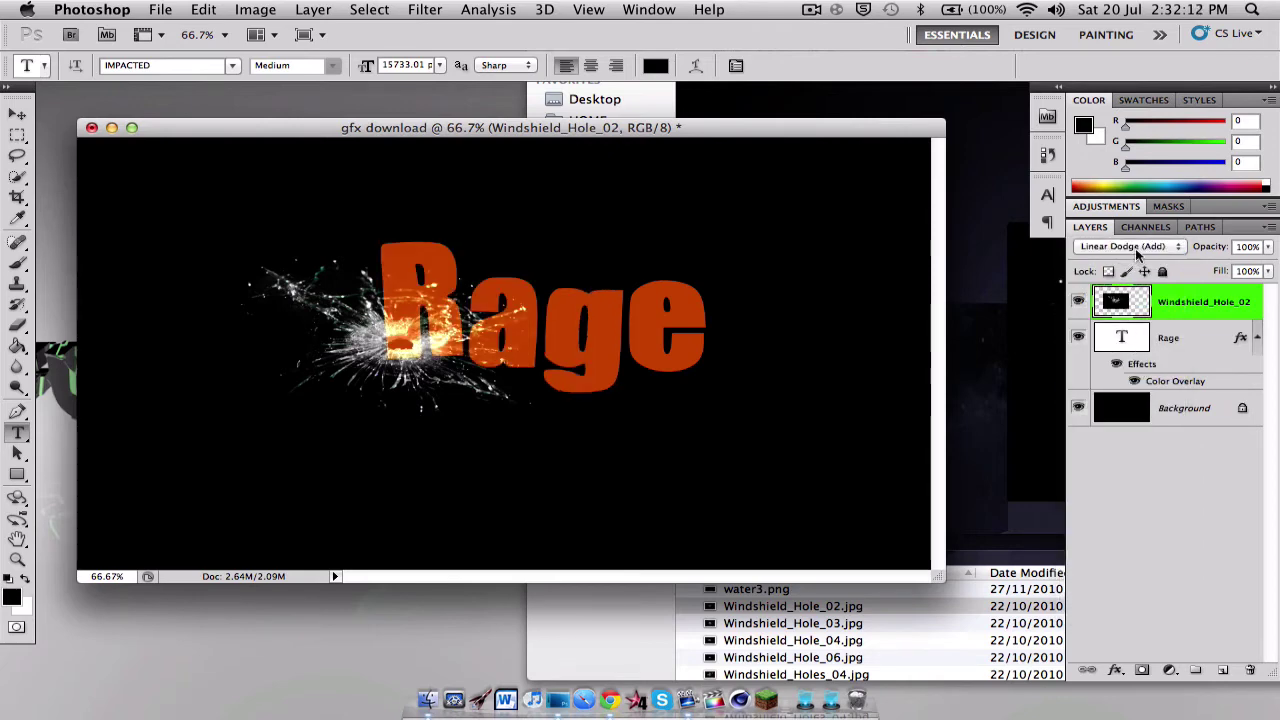
left_click(1141, 250)
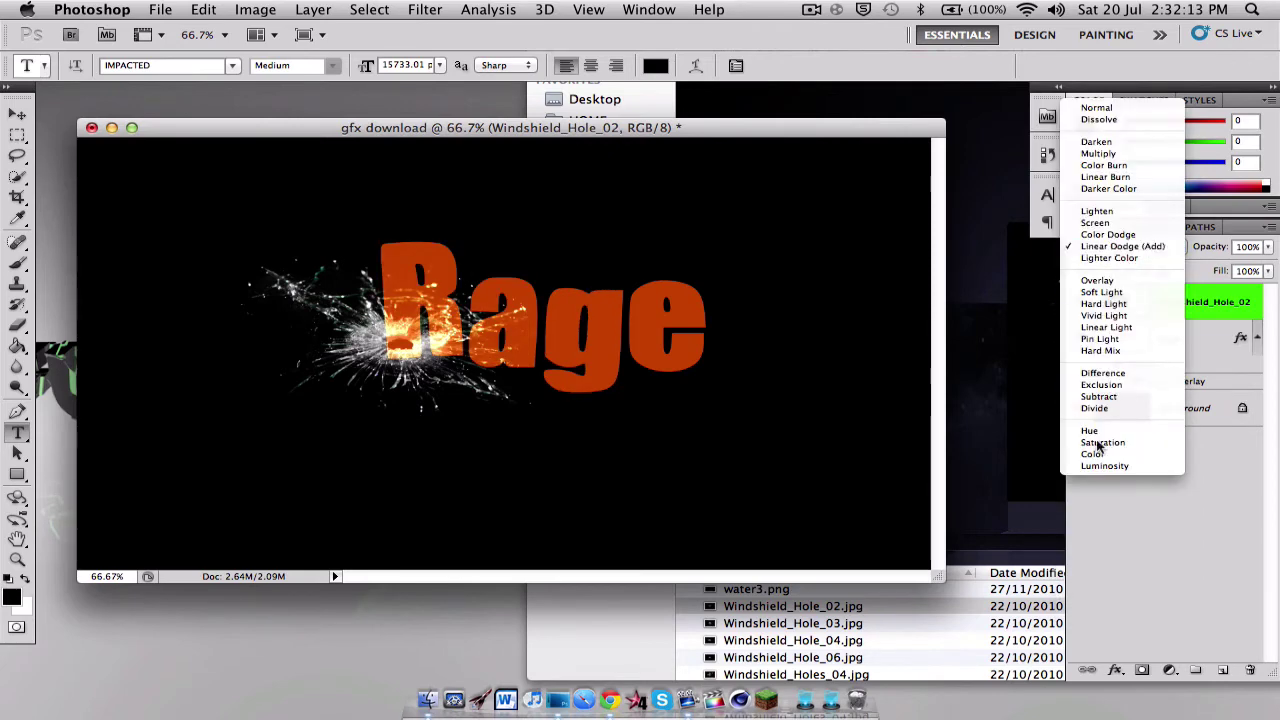
left_click(1092, 283)
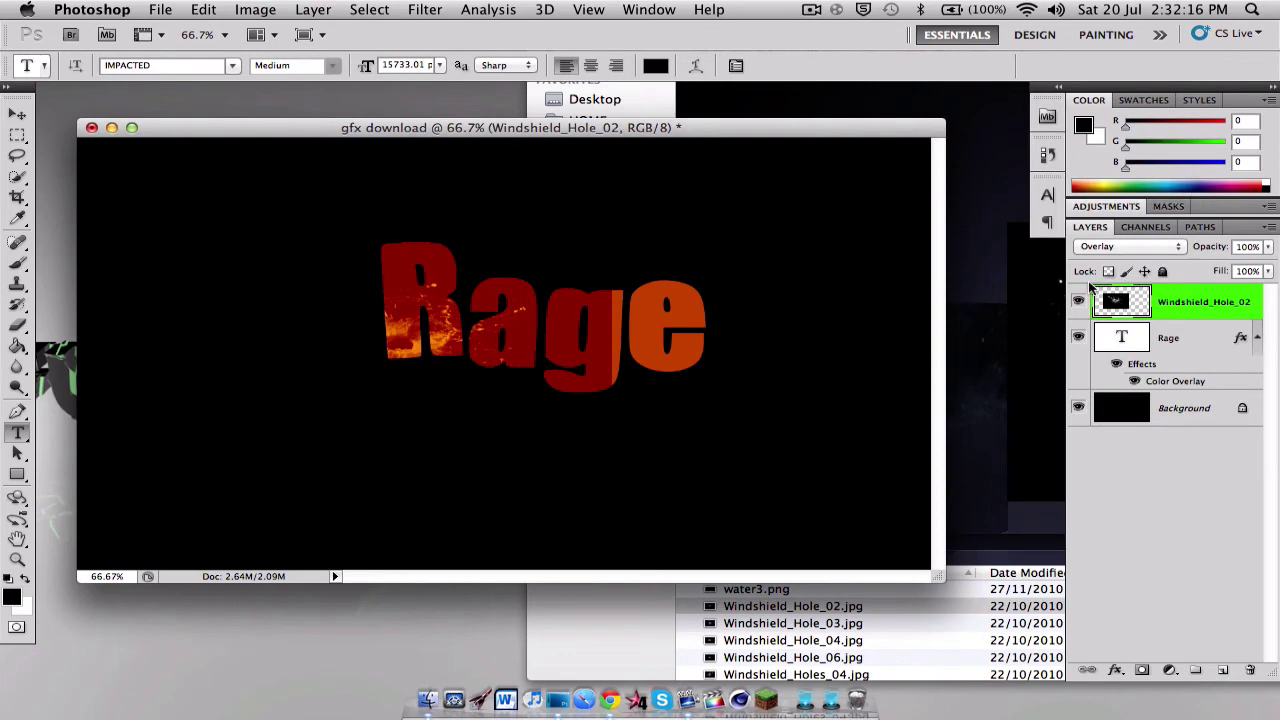
left_click(1092, 249)
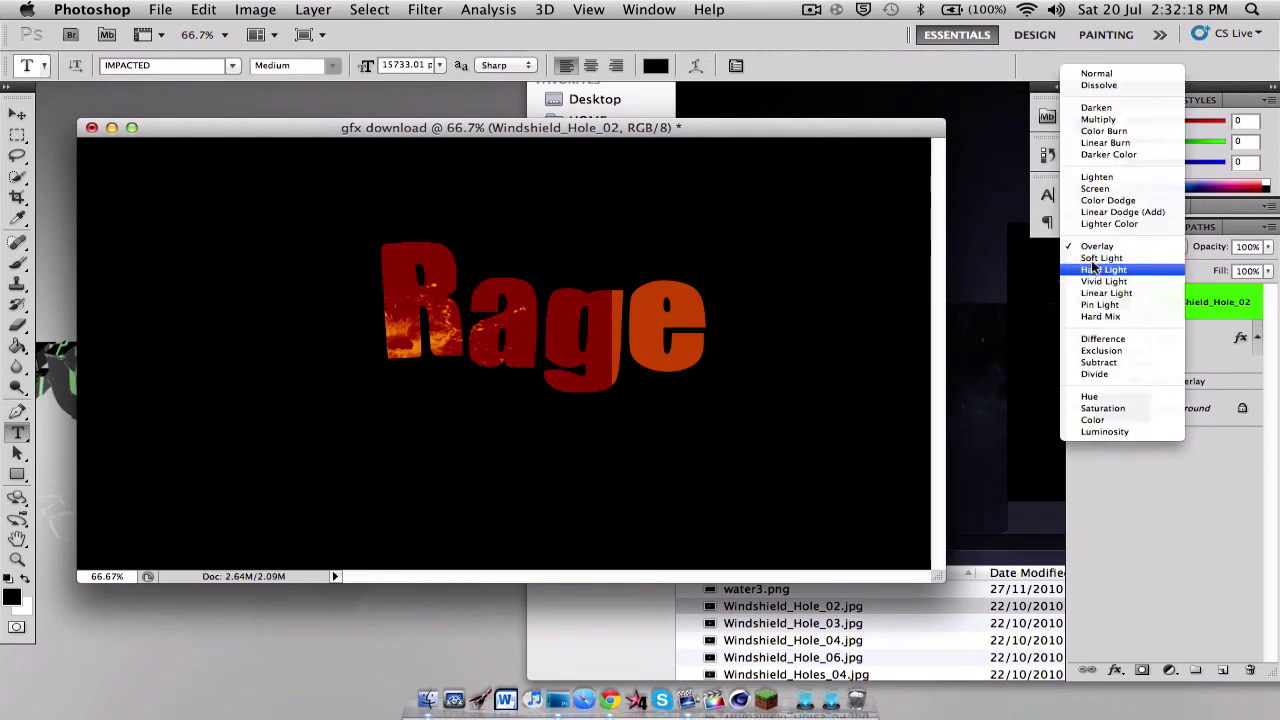
left_click(1095, 259)
left_click(1101, 249)
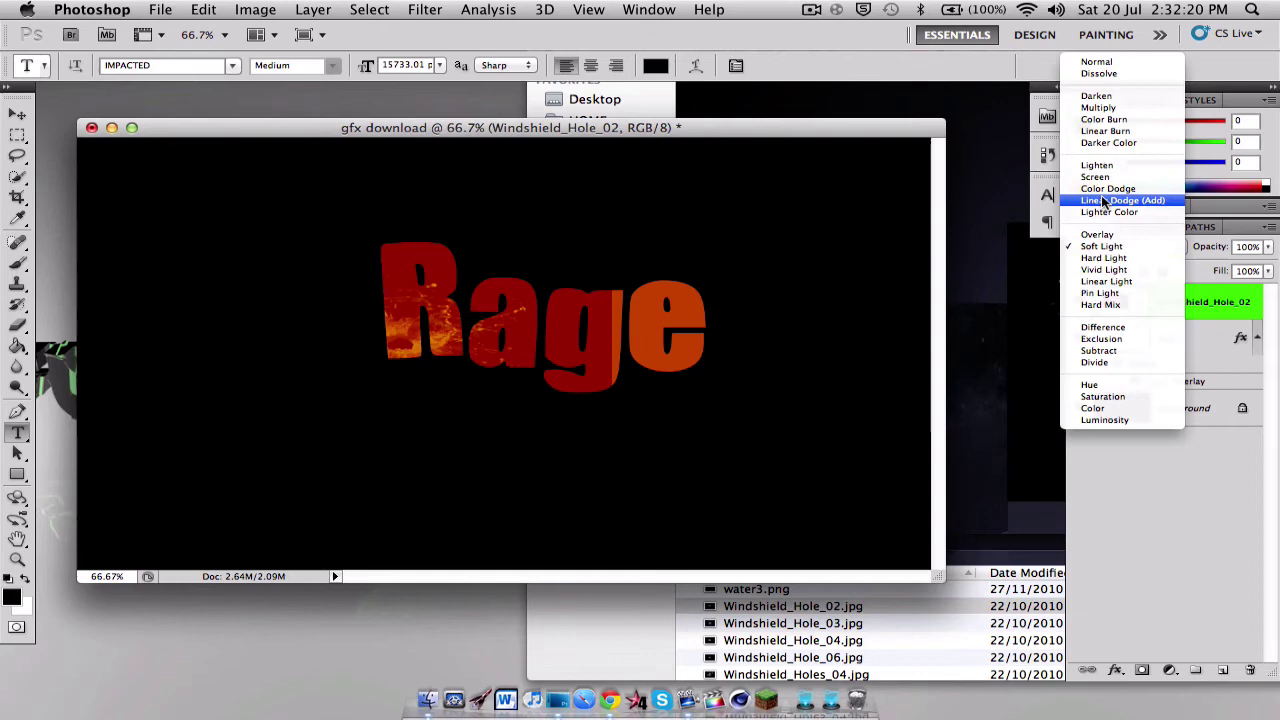
left_click(1110, 192)
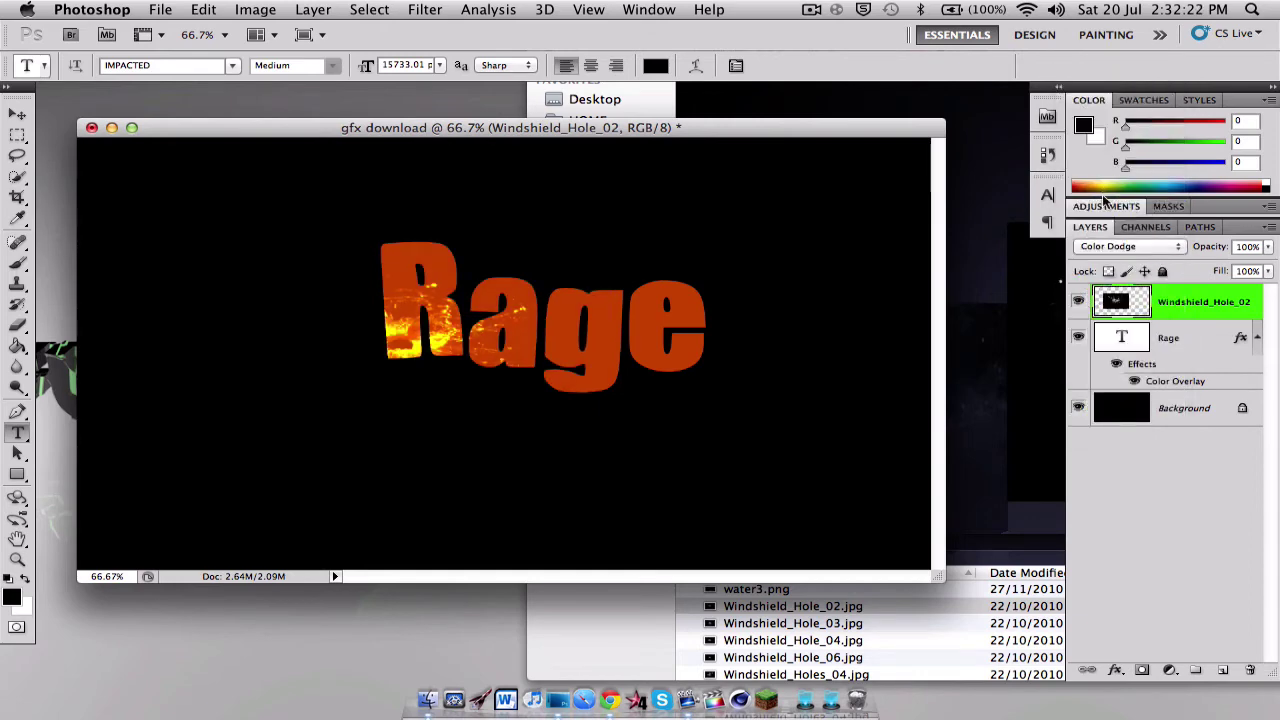
left_click(1117, 250)
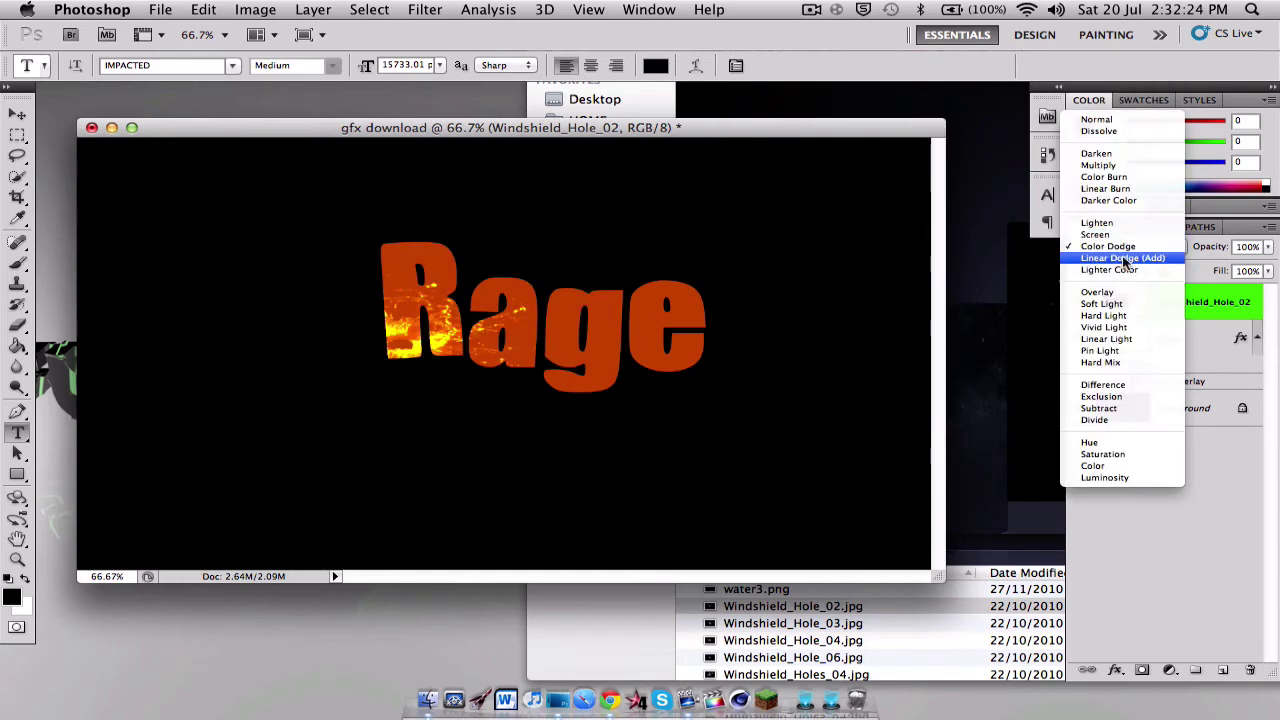
left_click(1123, 257)
left_click(1108, 247)
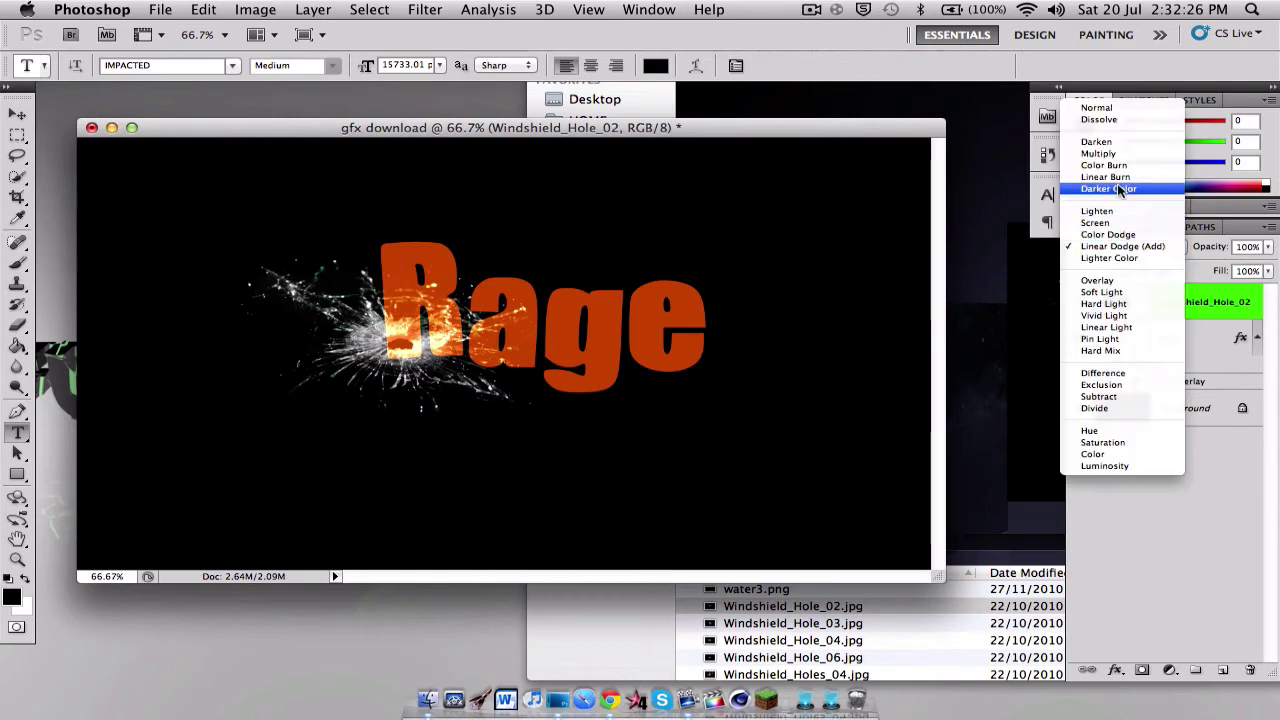
left_click(1125, 224)
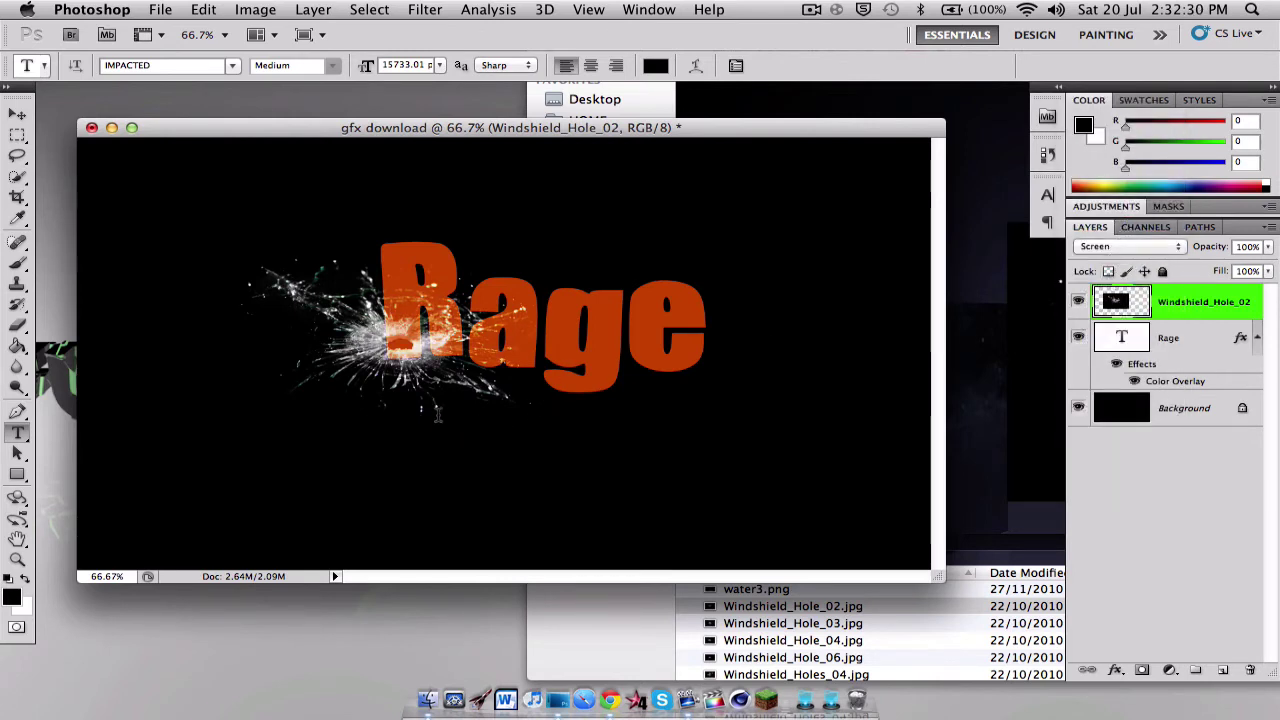
Step: Find Flare.jpg in the Archive Cover Flow and drag it into the document as a Flare layer
left_click(960, 306)
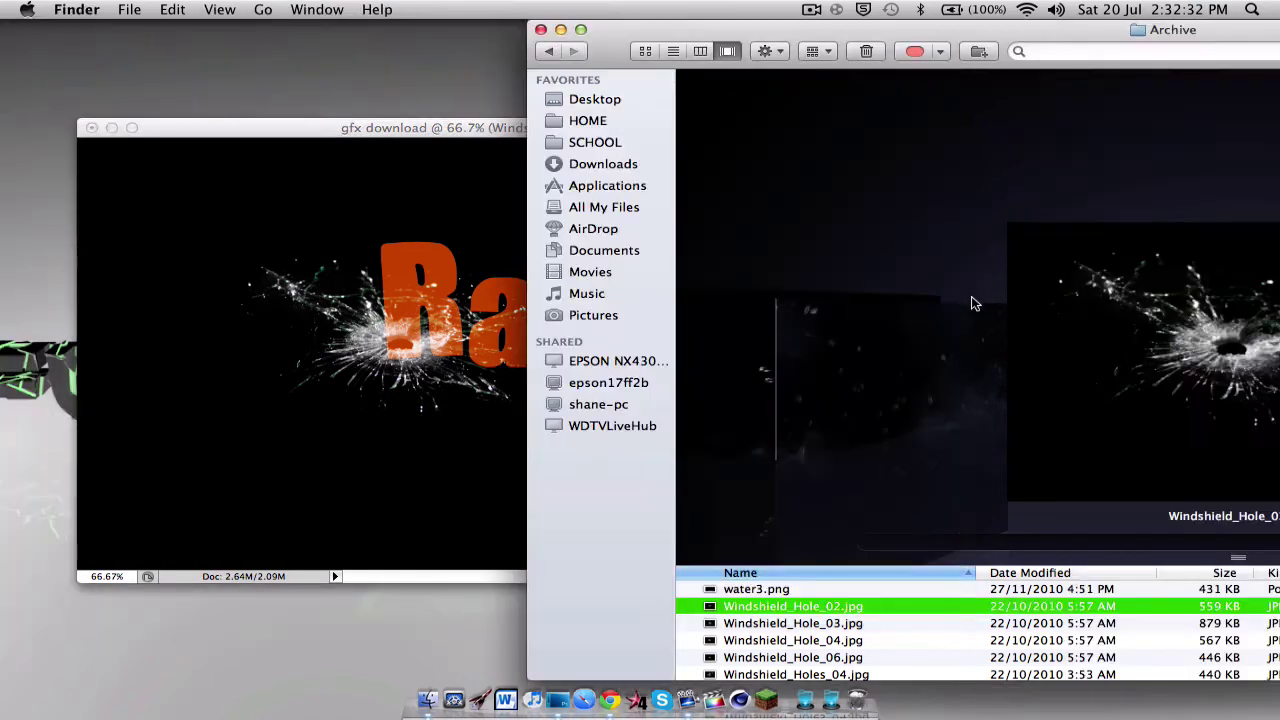
scroll(977, 361, "up", 5)
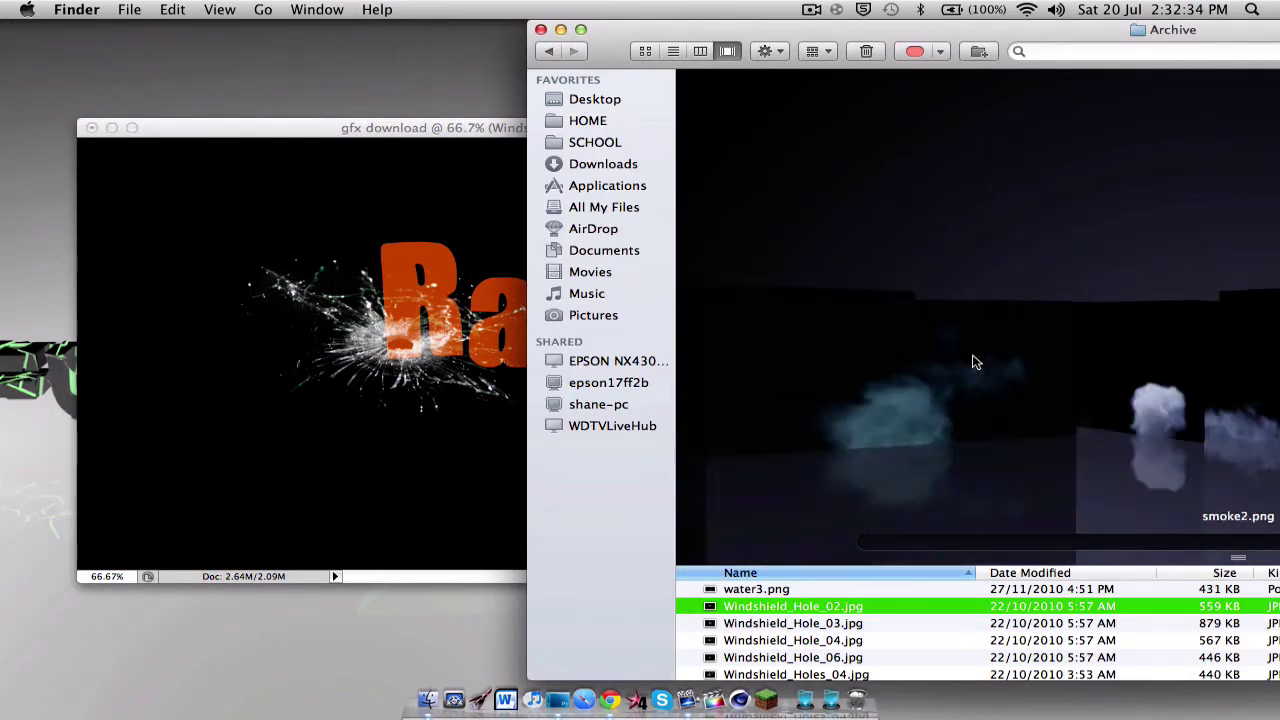
scroll(975, 362, "up", 4)
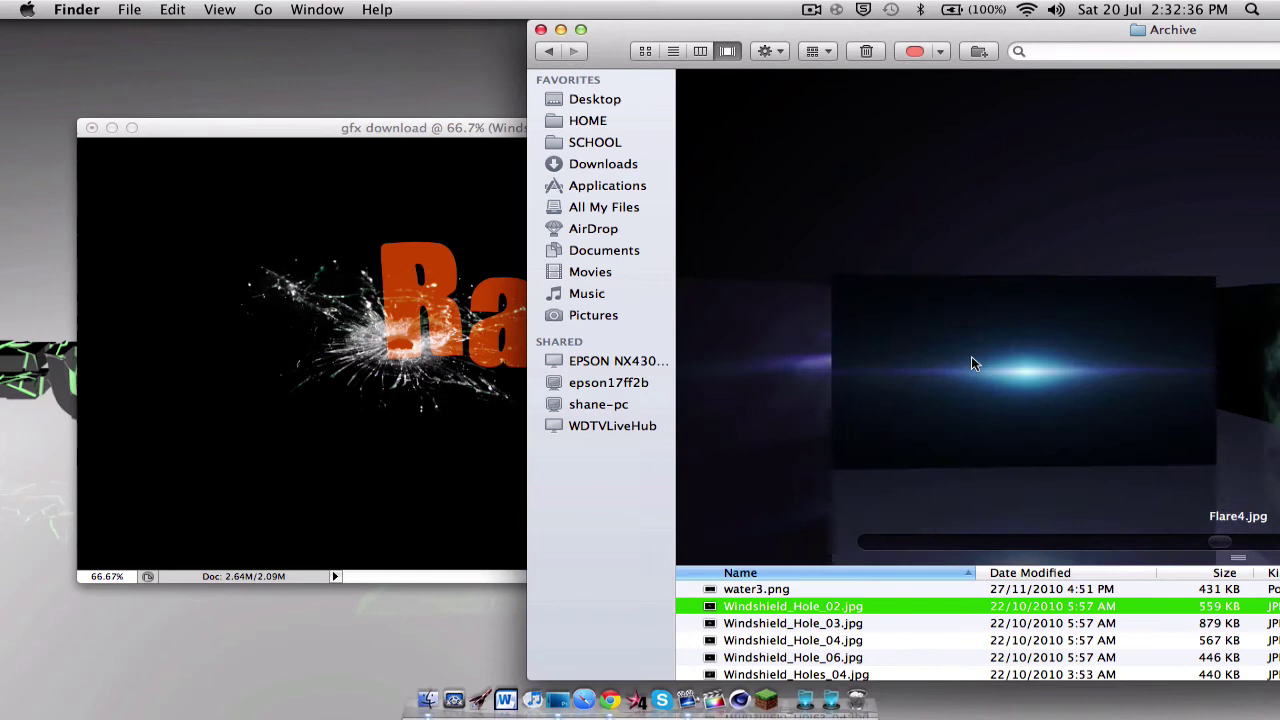
scroll(971, 360, "down", 2)
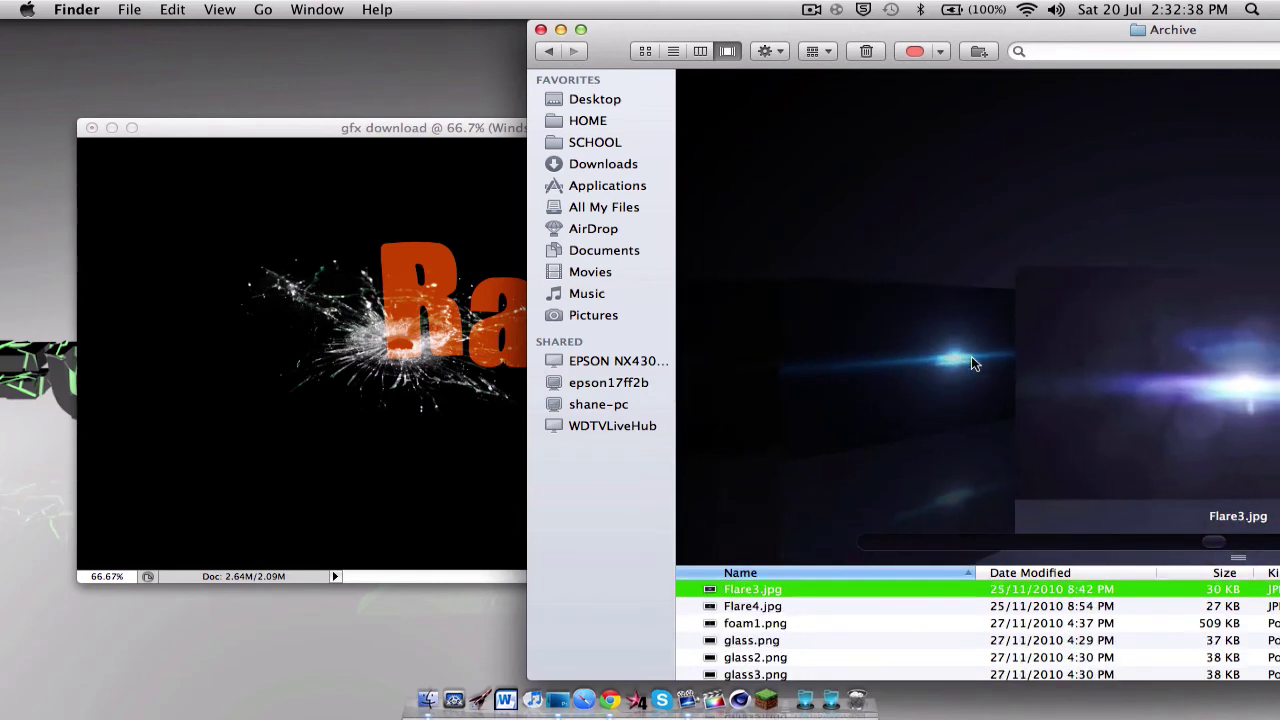
scroll(1078, 370, "up", 1)
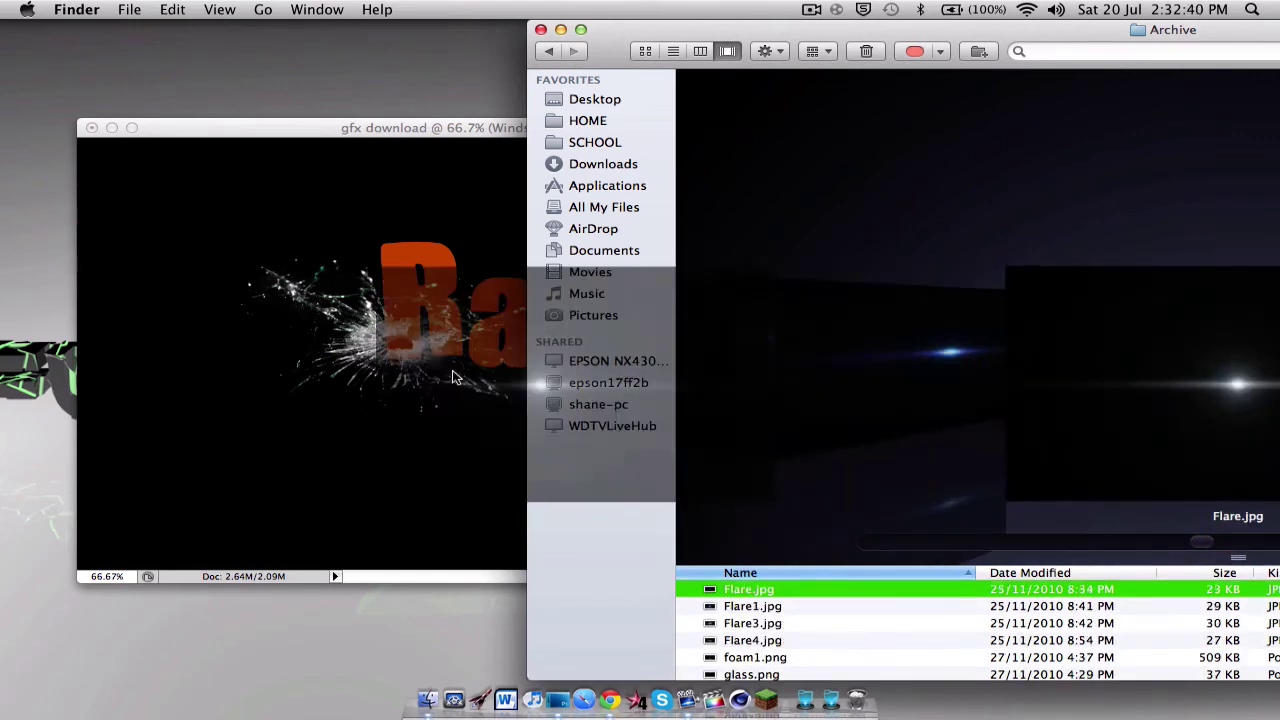
left_click_drag(260, 362, 386, 374)
mouse_move(534, 420)
left_mouse_down()
mouse_move(574, 443)
mouse_move(550, 433)
left_mouse_up()
Step: Commit the placed flare and set the Flare layer's blend mode to Linear Dodge (Add)
key("t")
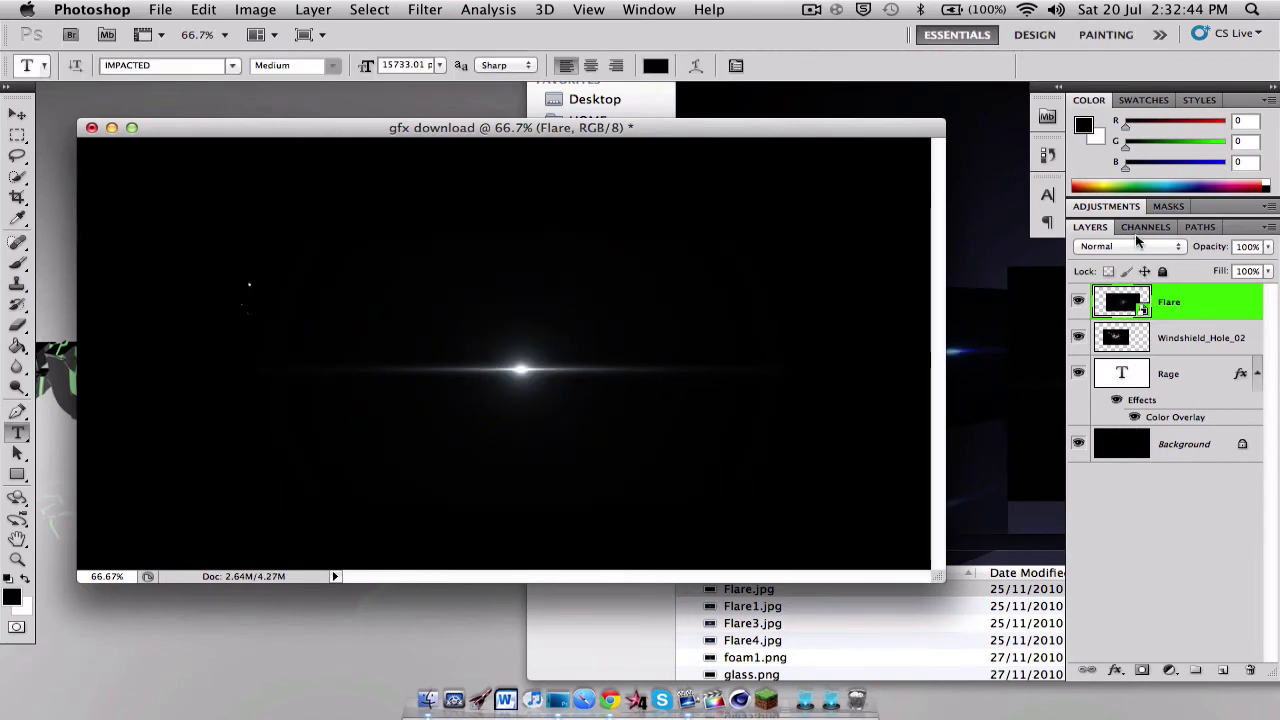
left_click(1136, 243)
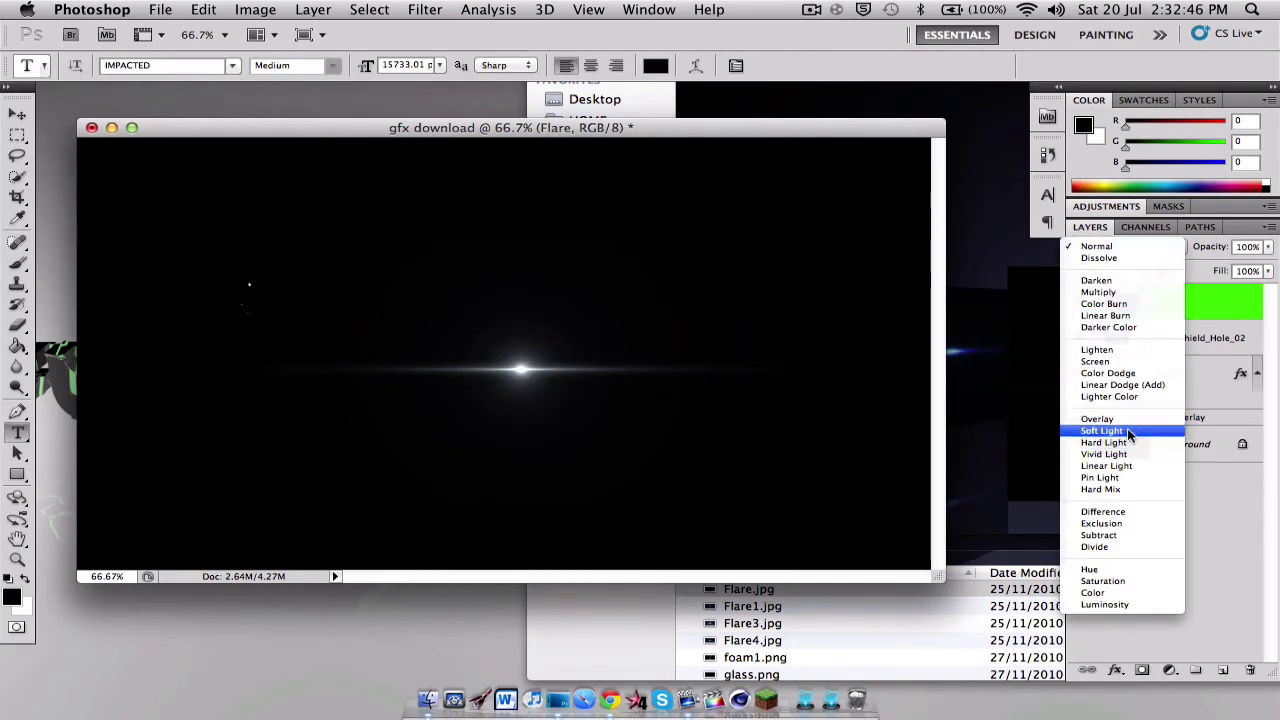
left_click(1124, 385)
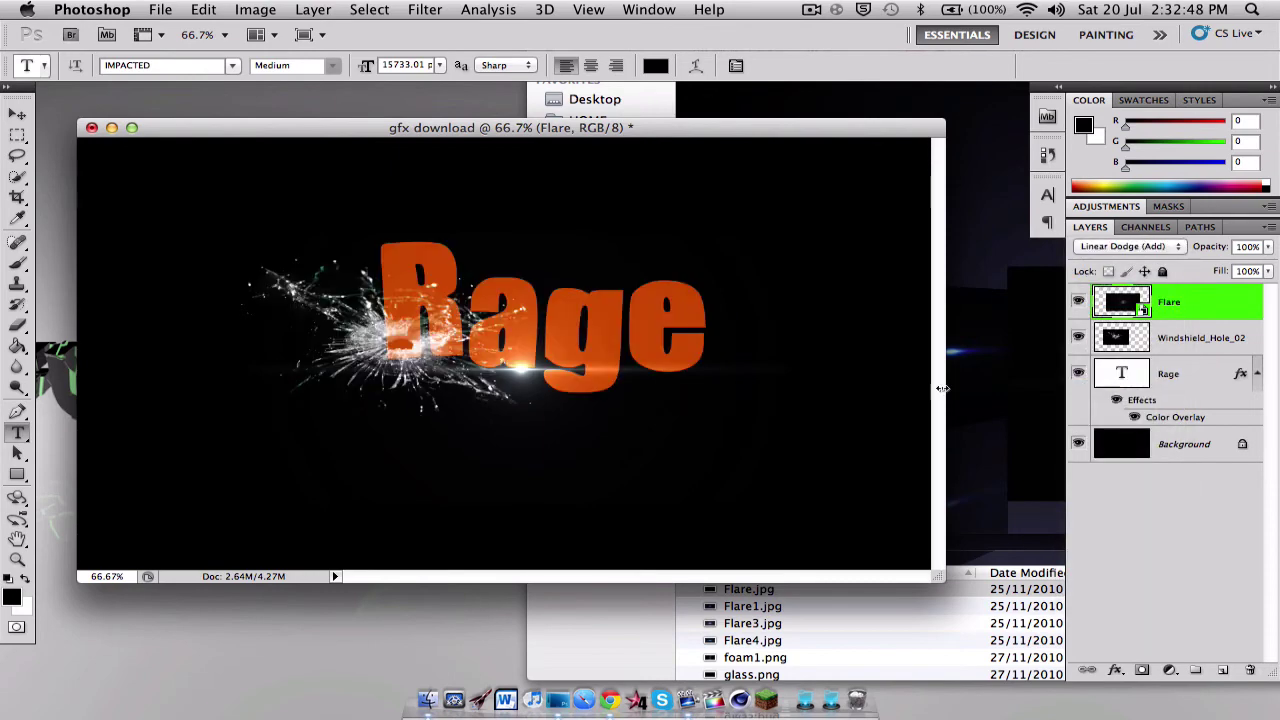
Step: Move the flare's bright streak up to the top of the Rage text
left_click(17, 113)
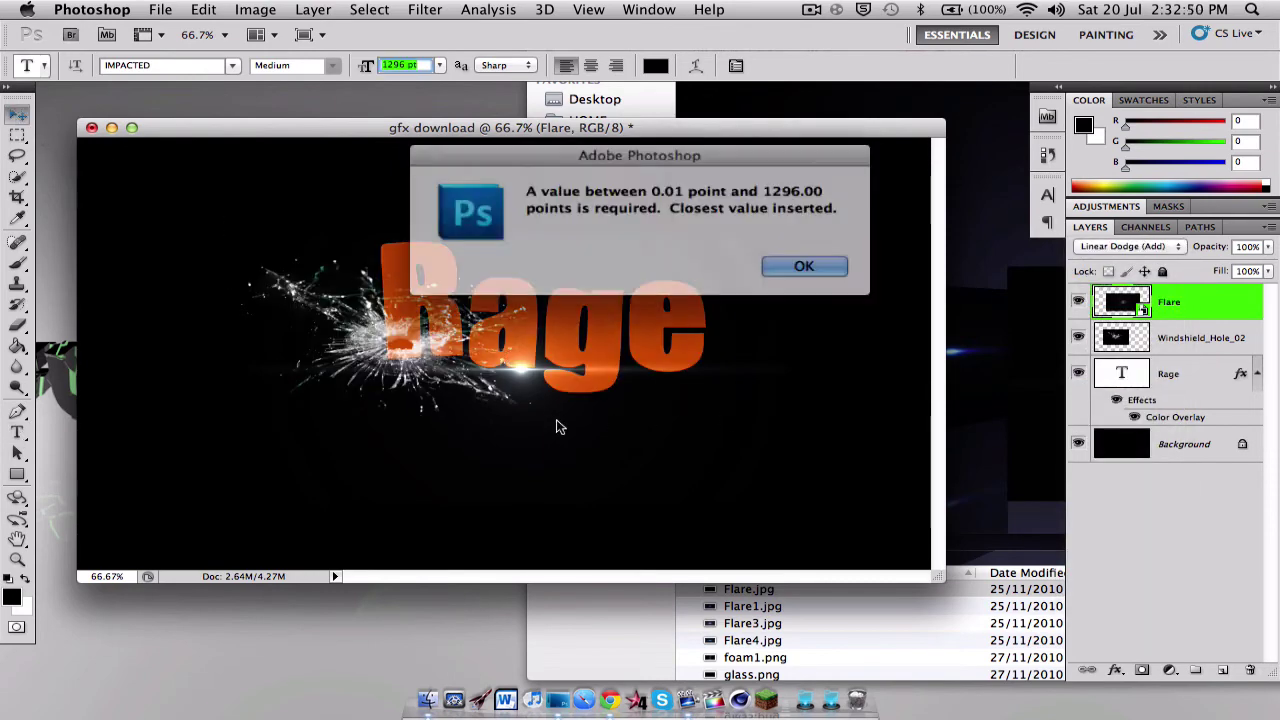
left_click(792, 262)
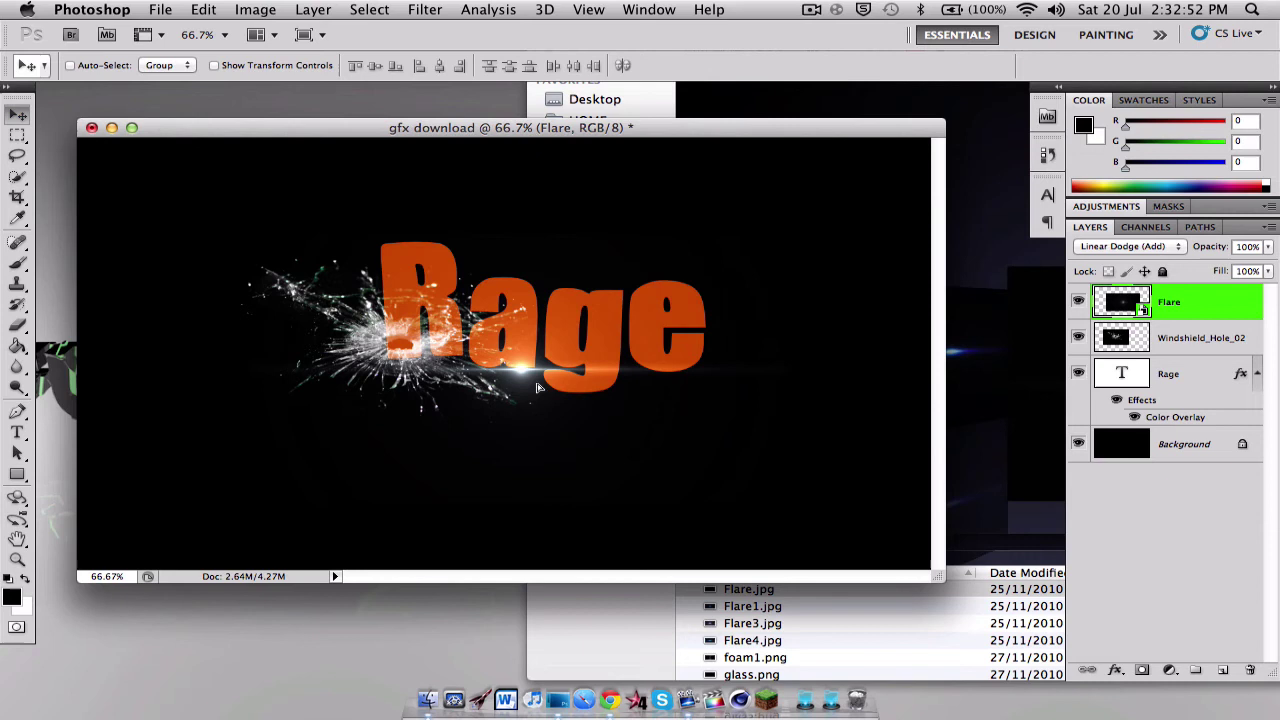
mouse_move(537, 387)
left_mouse_down()
mouse_move(565, 432)
mouse_move(625, 398)
mouse_move(507, 280)
mouse_move(445, 250)
left_mouse_up()
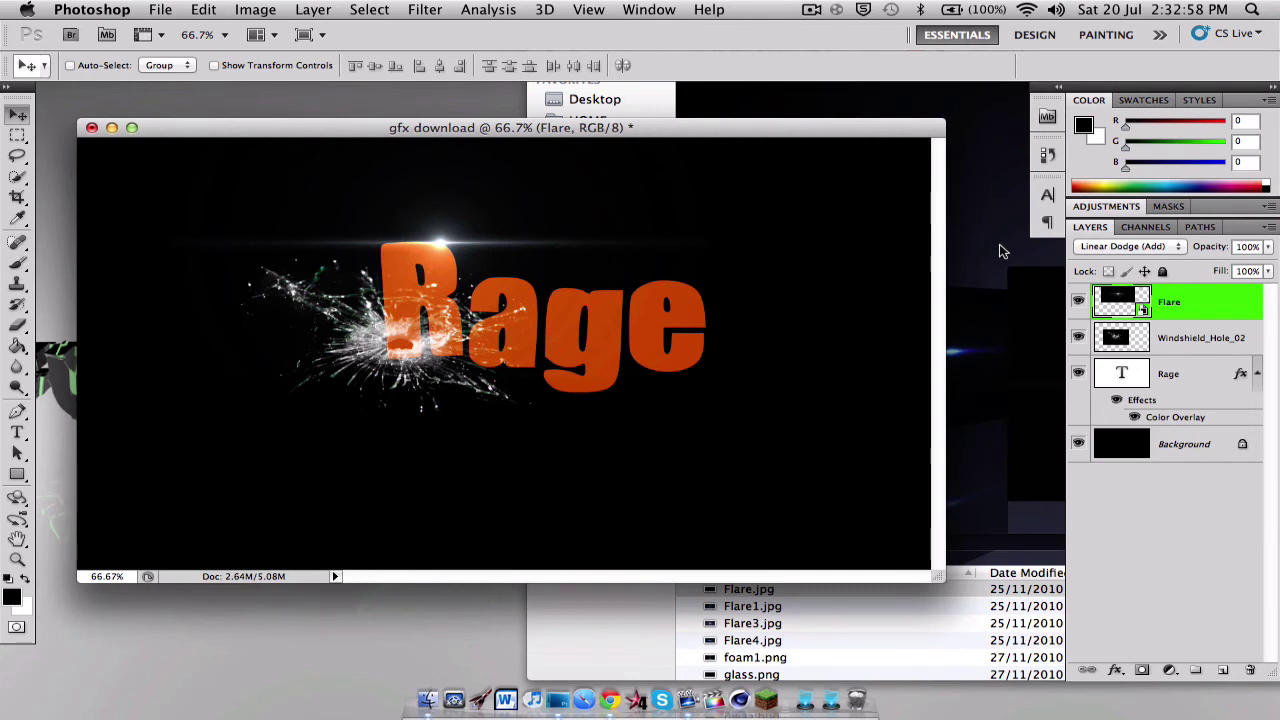
Step: Reveal the final Rage artwork with a dark grey backdrop and a second glint on the 'e'
left_click(811, 10)
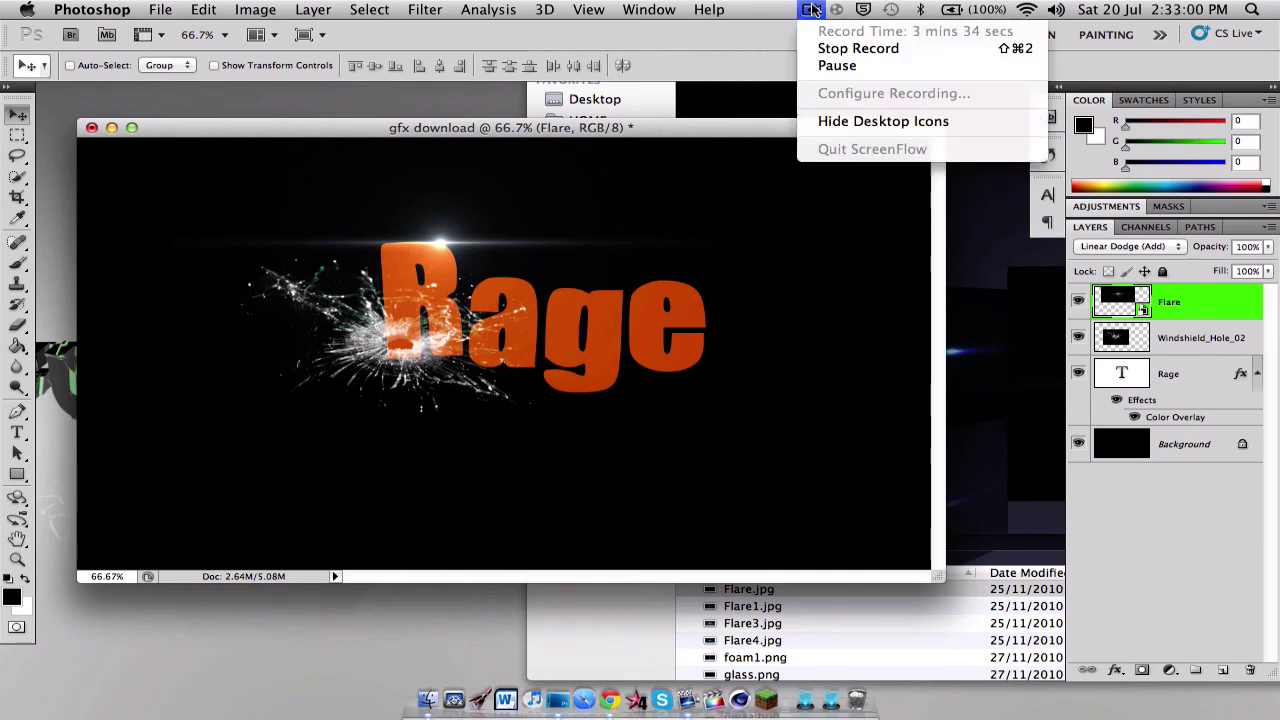
left_click(811, 10)
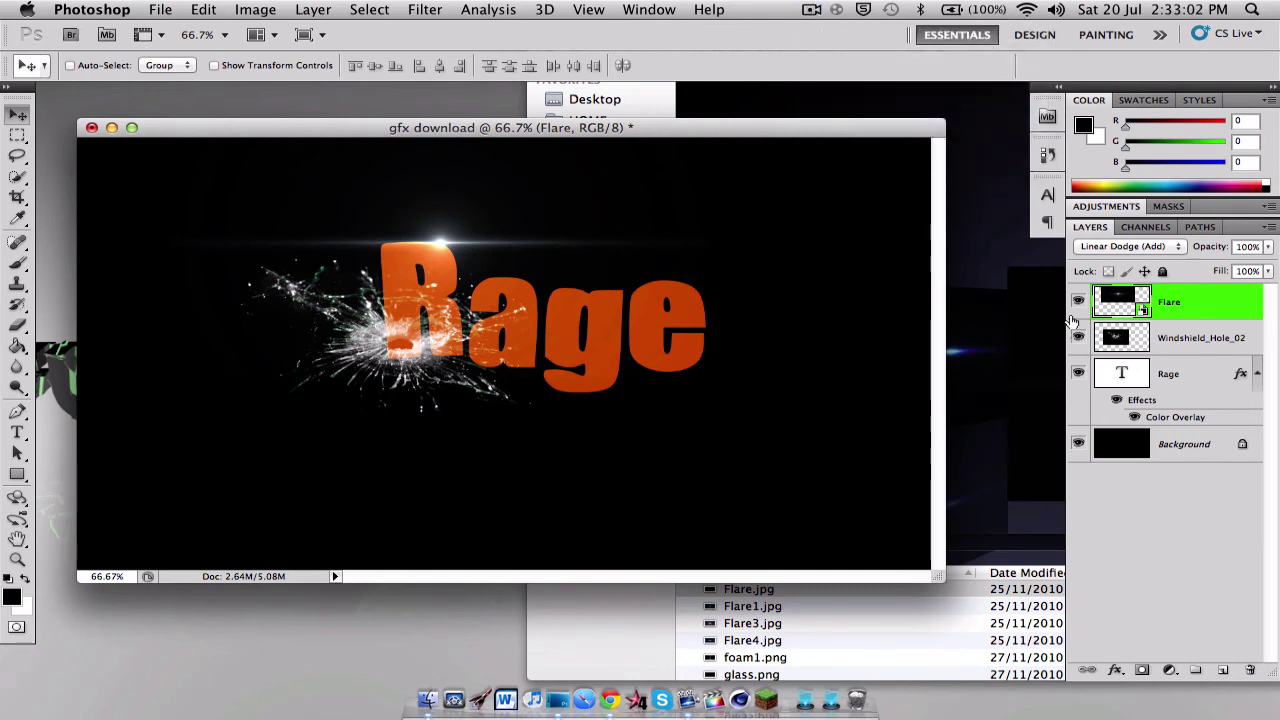
key("super+z")
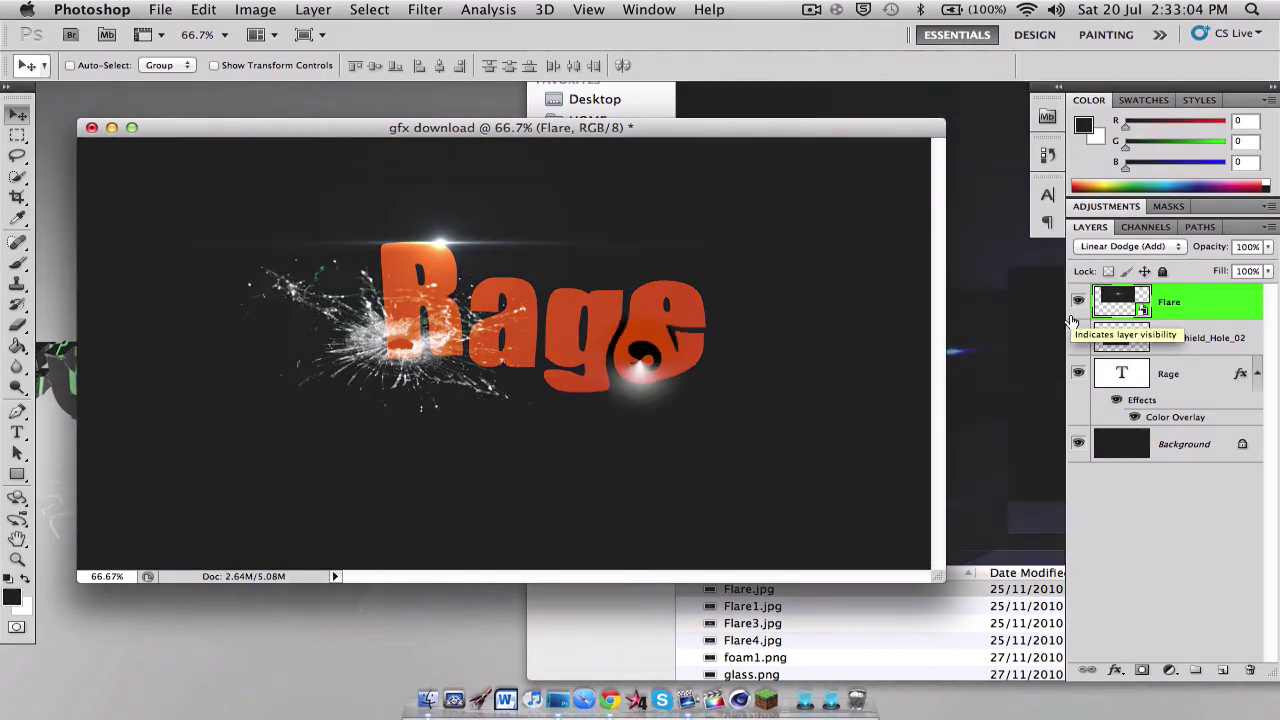